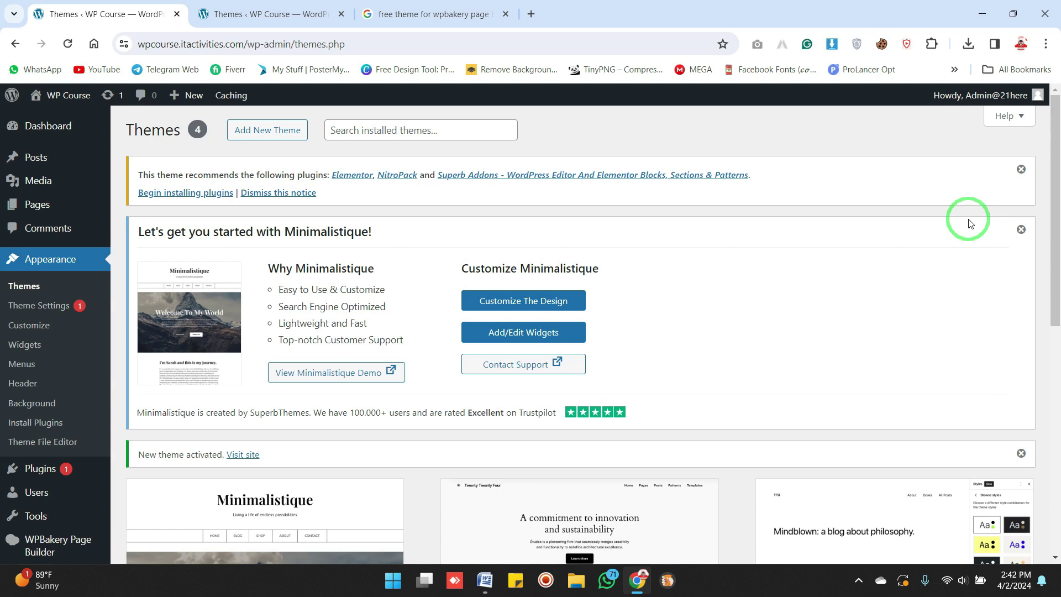
- Switch to Word and review the Lecture 17 outline, from what WP Bakery Page Builder is to the frontend and backend view topics
click(484, 579)
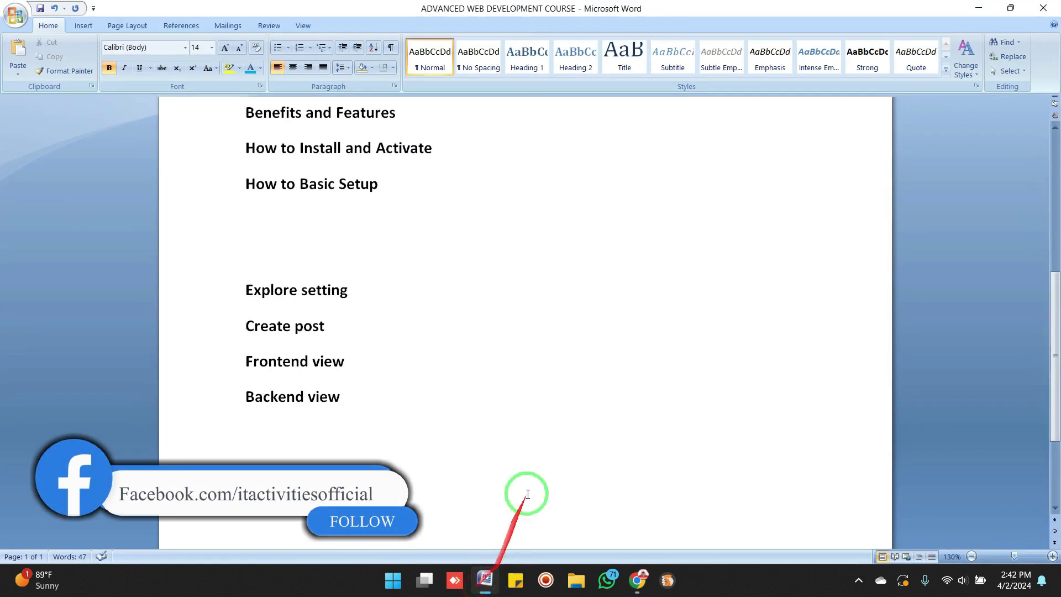
drag(1053, 331, 1053, 180)
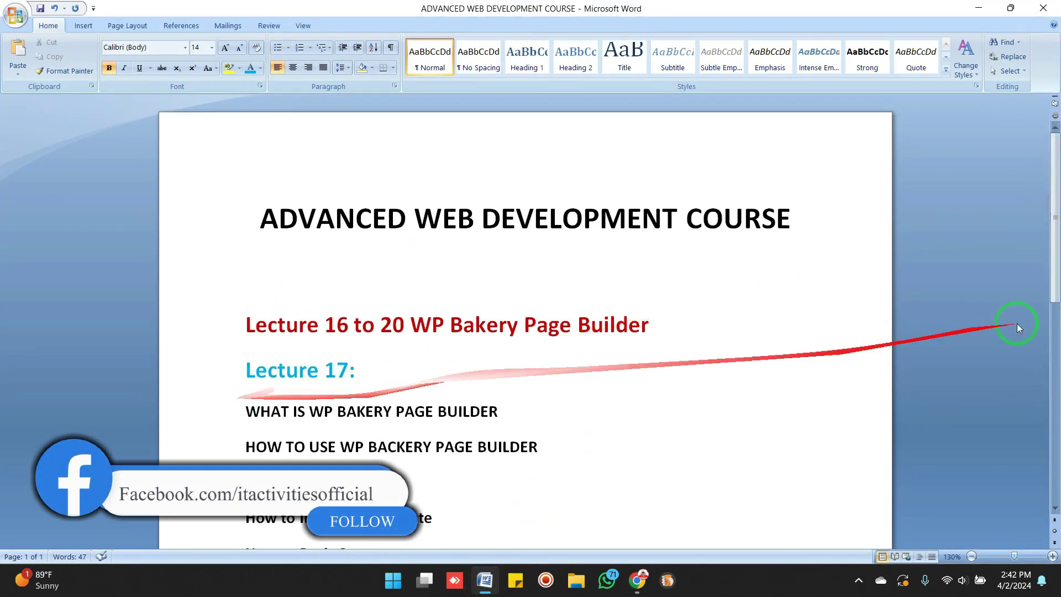
drag(1054, 270, 1055, 329)
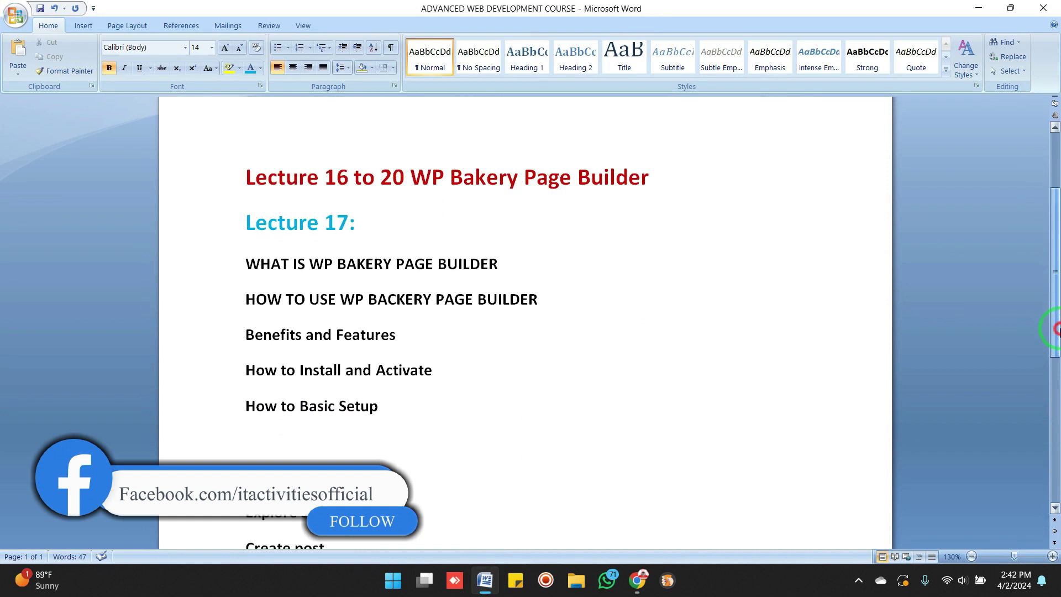
click(343, 226)
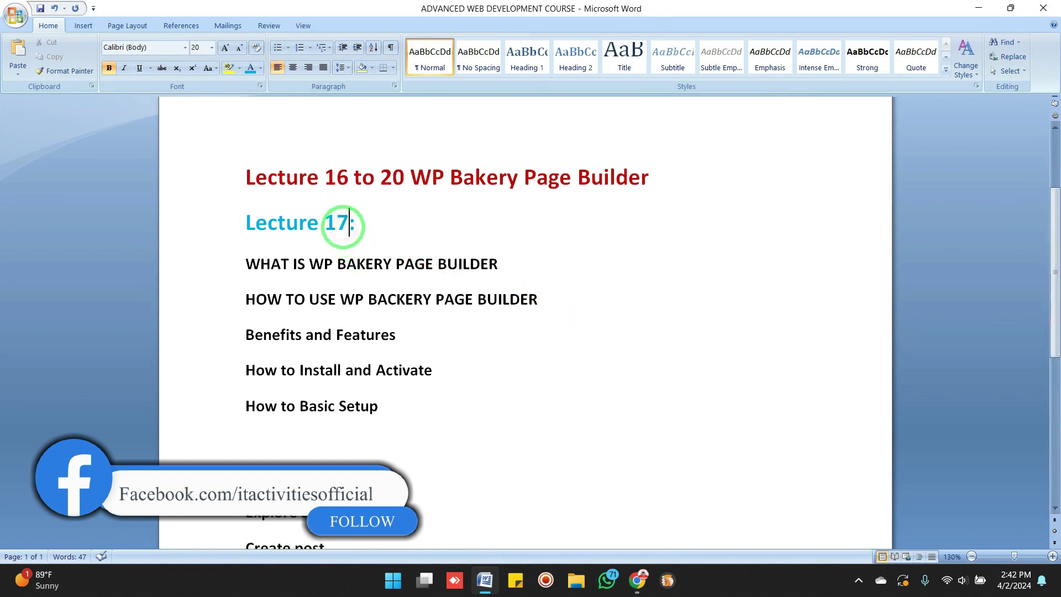
drag(239, 262, 494, 264)
drag(537, 300, 292, 301)
click(407, 324)
drag(407, 324, 246, 331)
drag(433, 371, 273, 372)
drag(391, 405, 266, 403)
click(564, 333)
drag(1053, 229, 1036, 362)
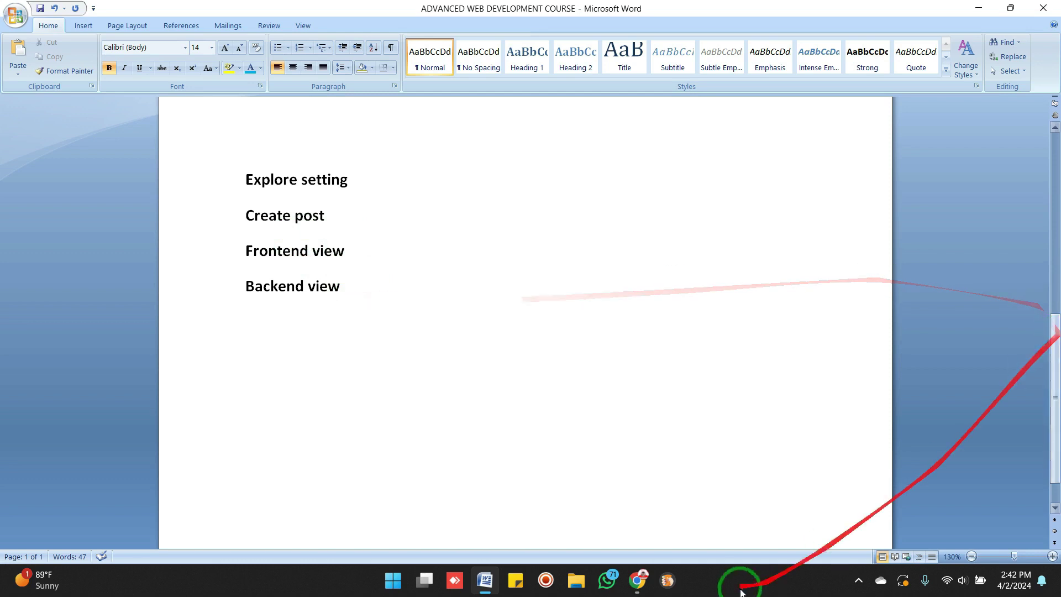
- Return to the browser, reload the installed themes list in WordPress and open the page for adding a new theme
click(638, 583)
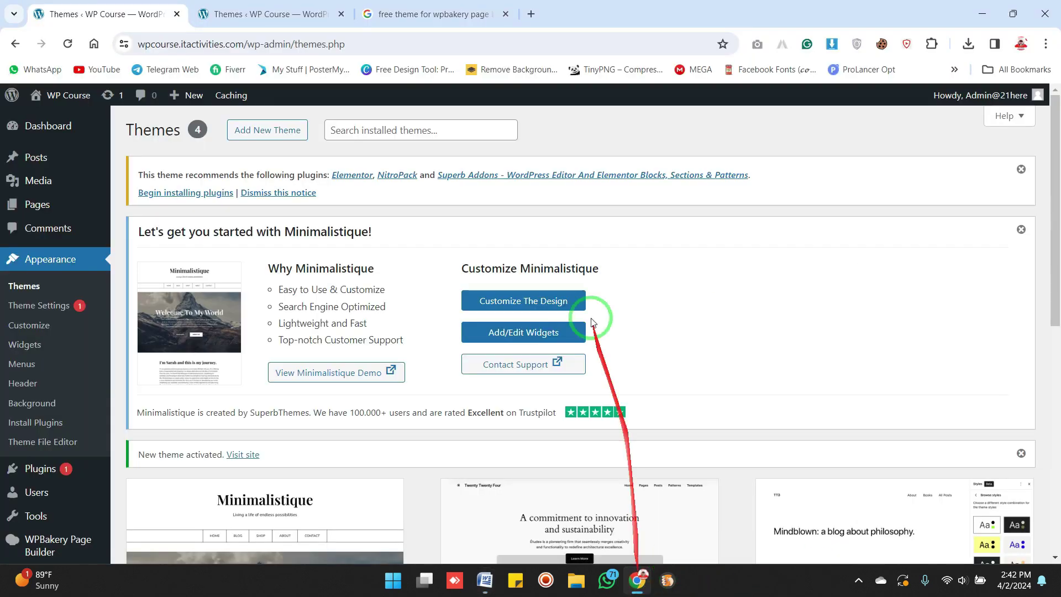
drag(1055, 127, 1055, 217)
scroll(1055, 217, up, 3)
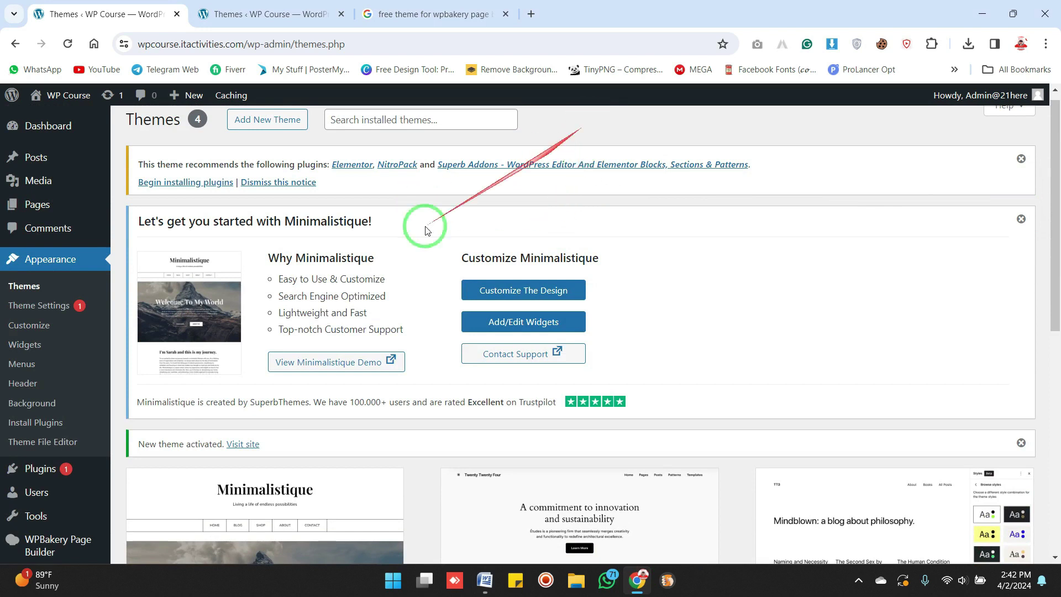
click(50, 287)
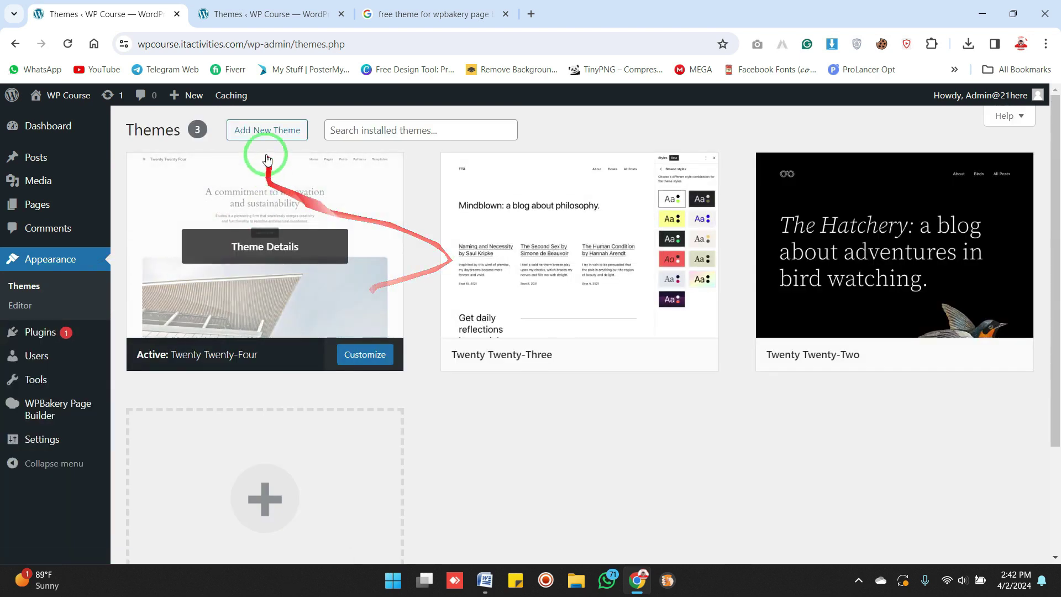
click(274, 132)
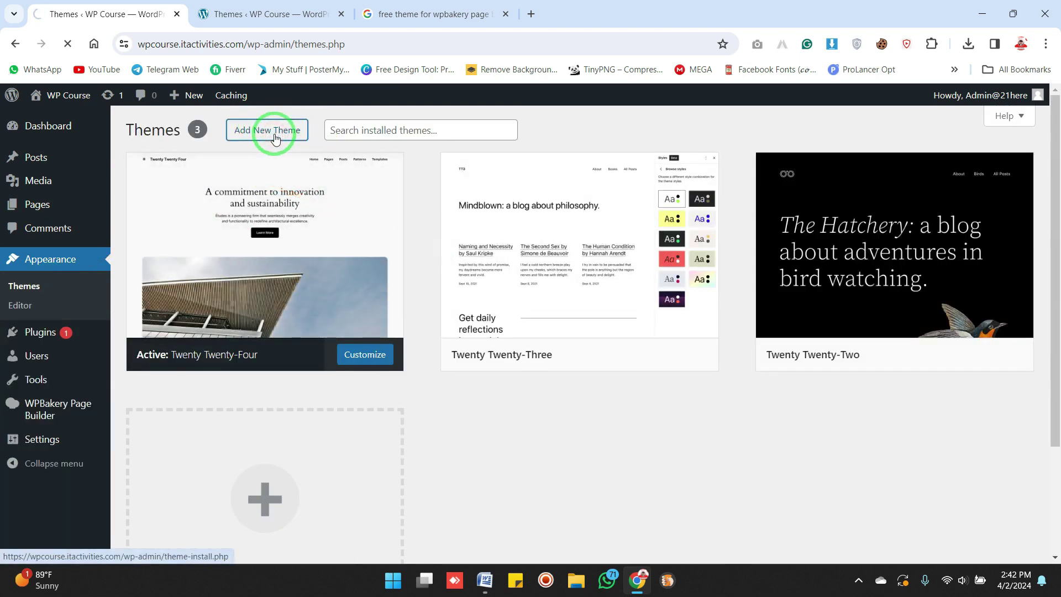
click(894, 167)
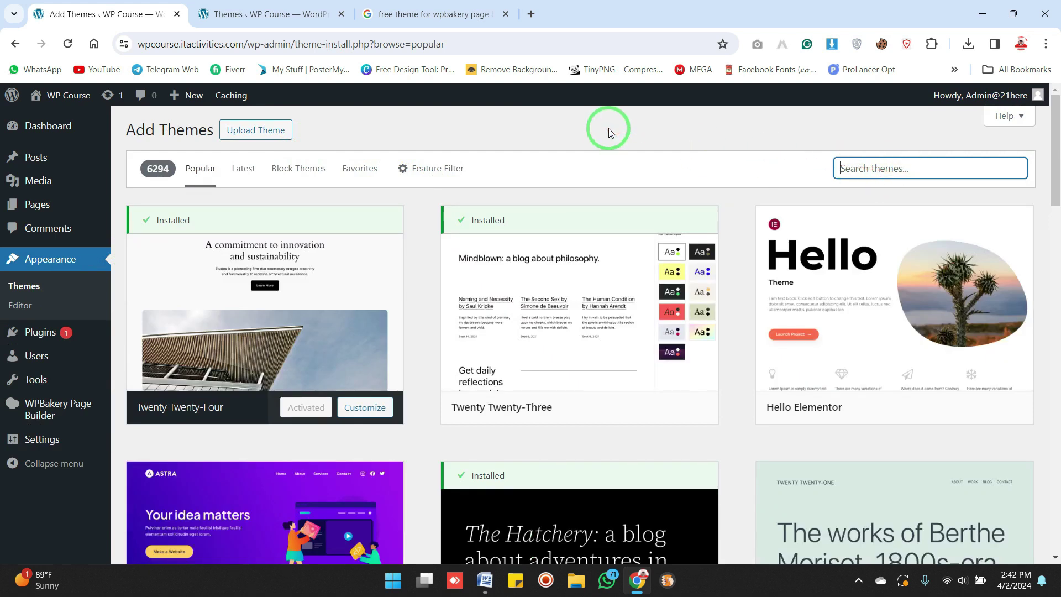
- Open the article on 10 free WordPress themes for WPBakery from the Google results and select the OceanWP name in its list
click(430, 14)
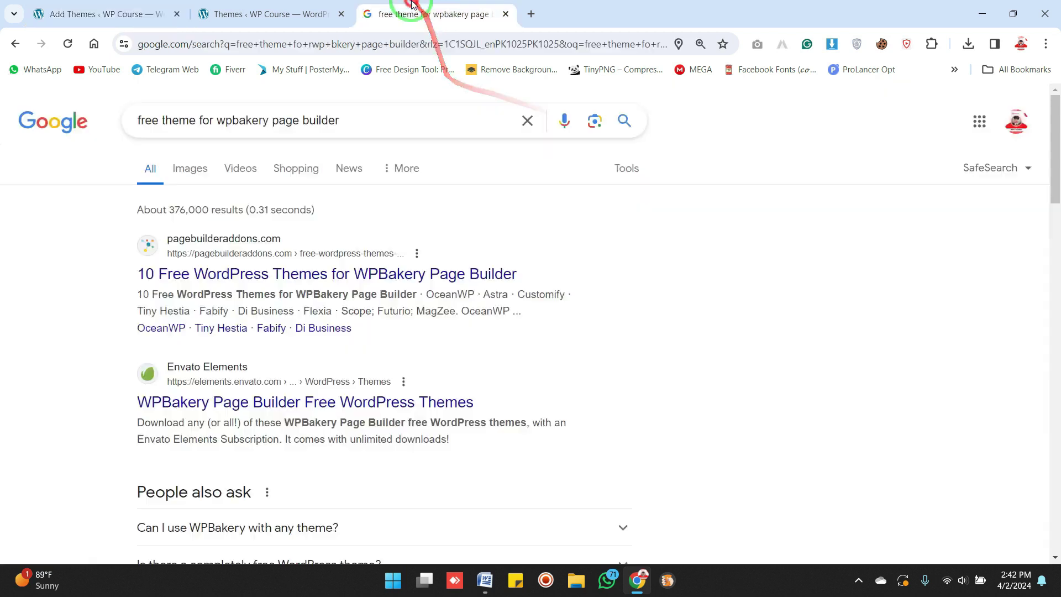
drag(423, 124, 114, 123)
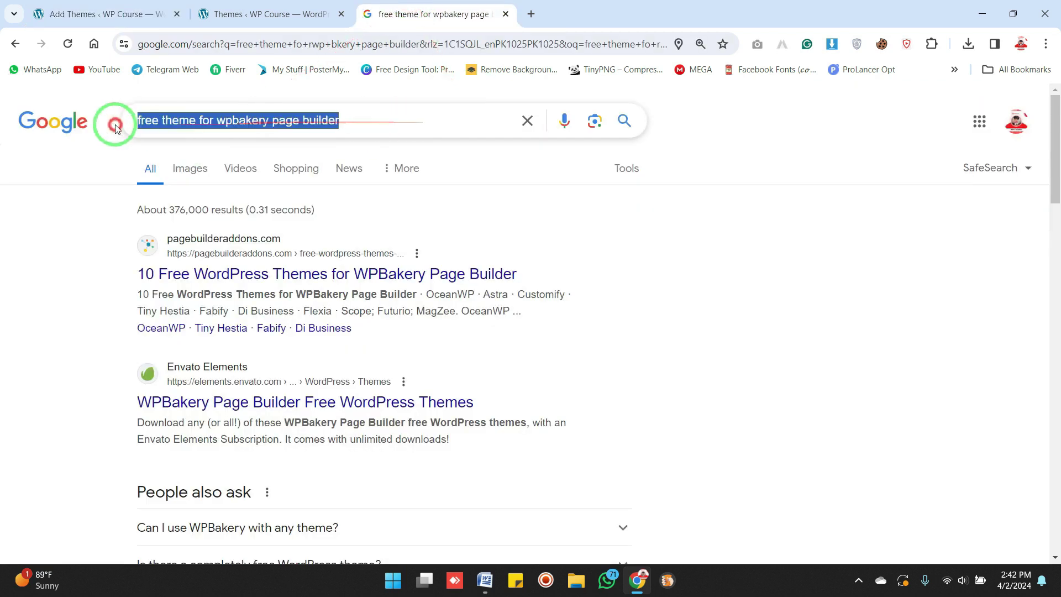
click(52, 270)
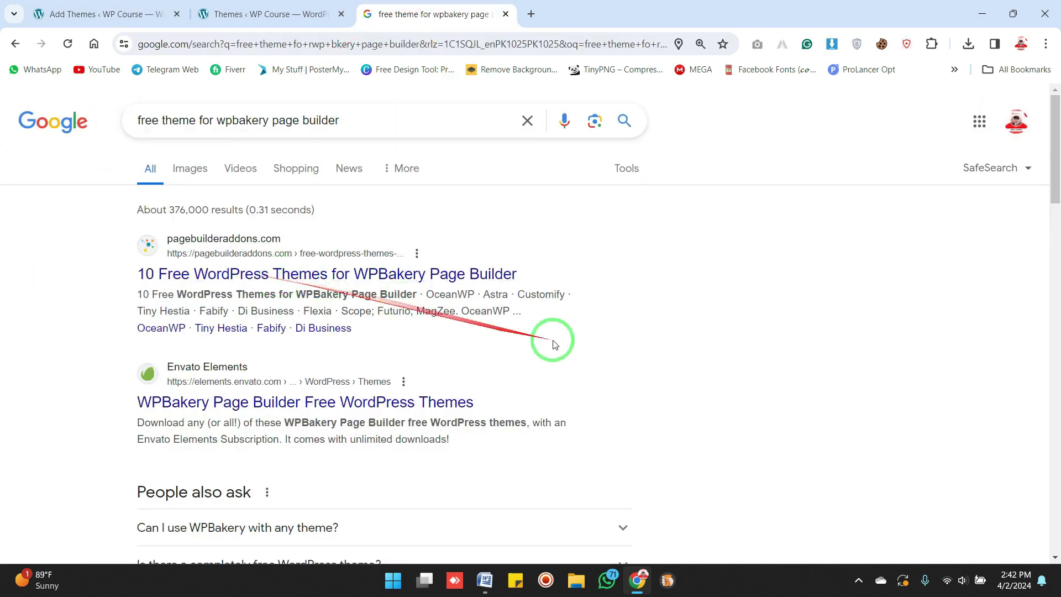
drag(1052, 202, 1050, 169)
click(499, 274)
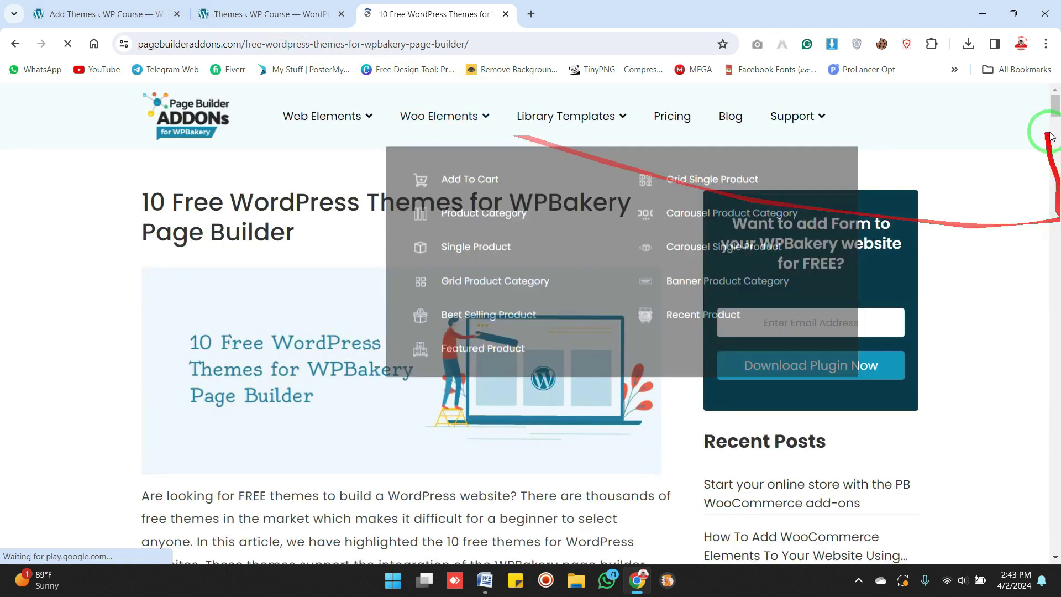
drag(1056, 105, 1056, 163)
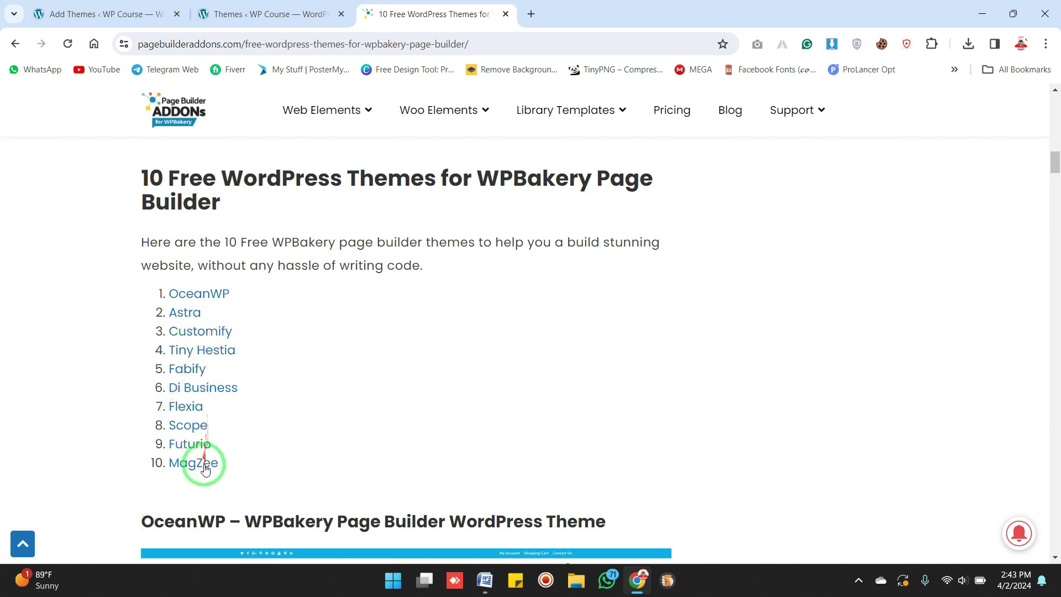
drag(231, 293, 165, 293)
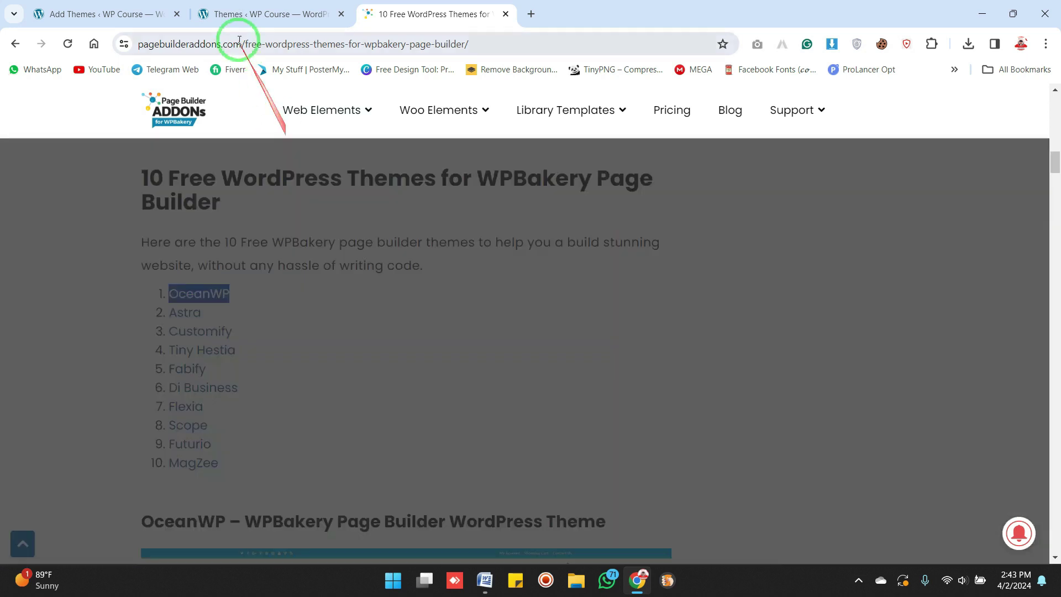
- Go to the Add Themes page in the second WordPress session and search for the OceanWP theme
click(254, 12)
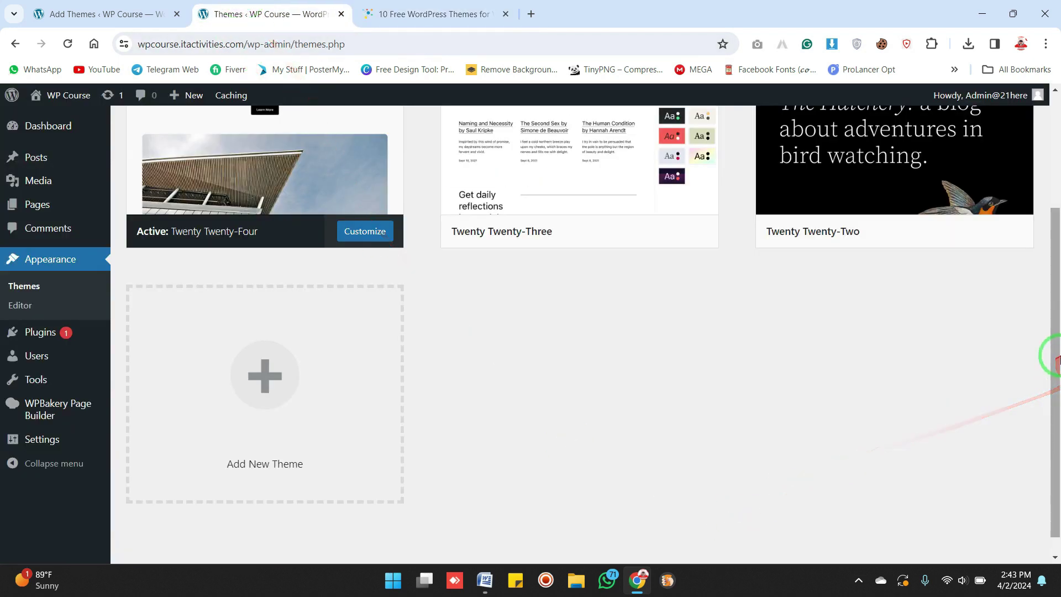
scroll(1056, 356, up, 3)
click(420, 13)
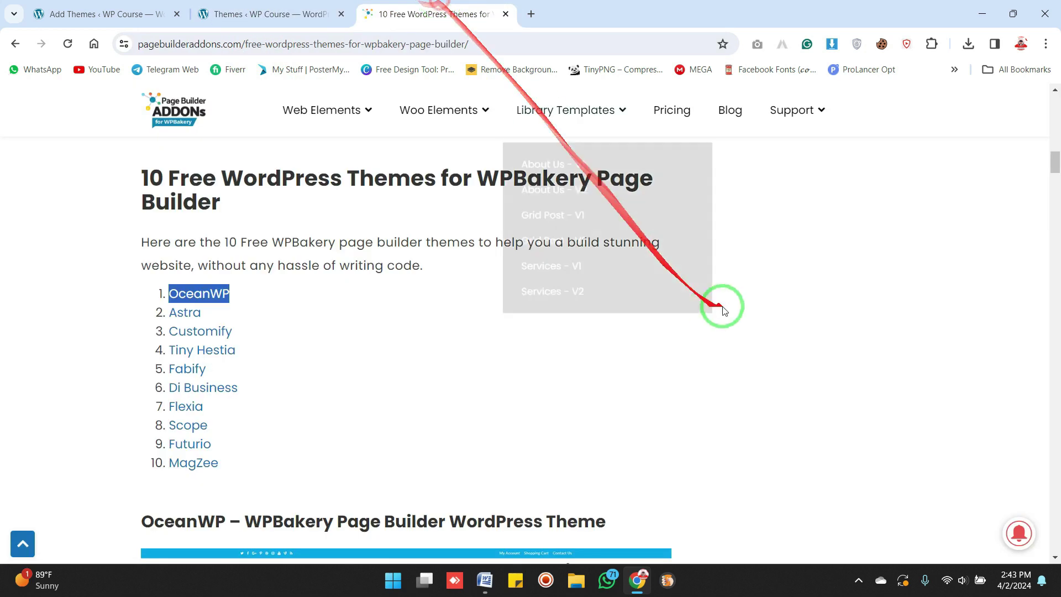
click(279, 12)
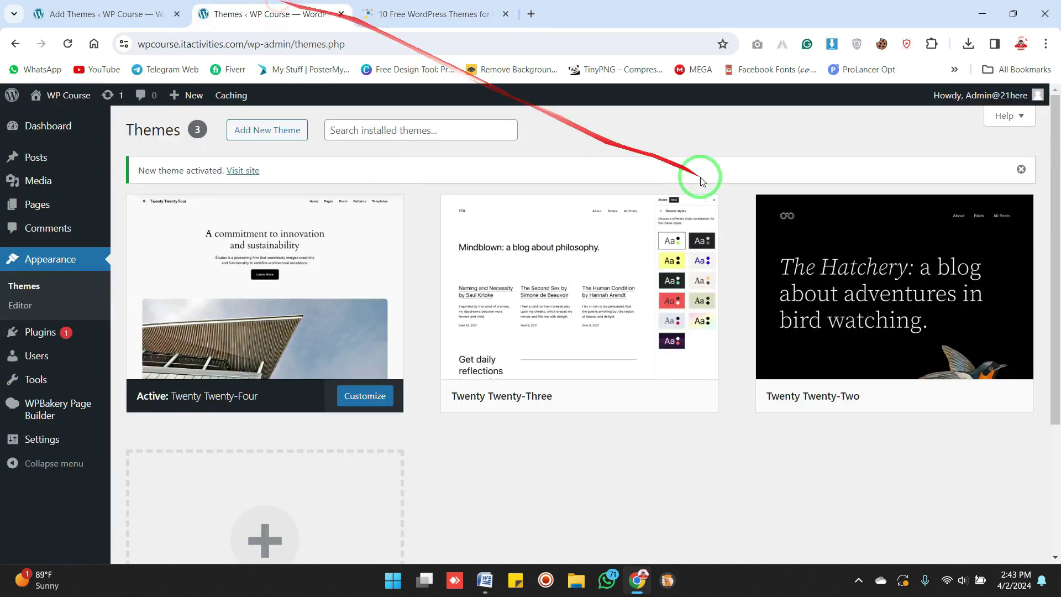
click(282, 132)
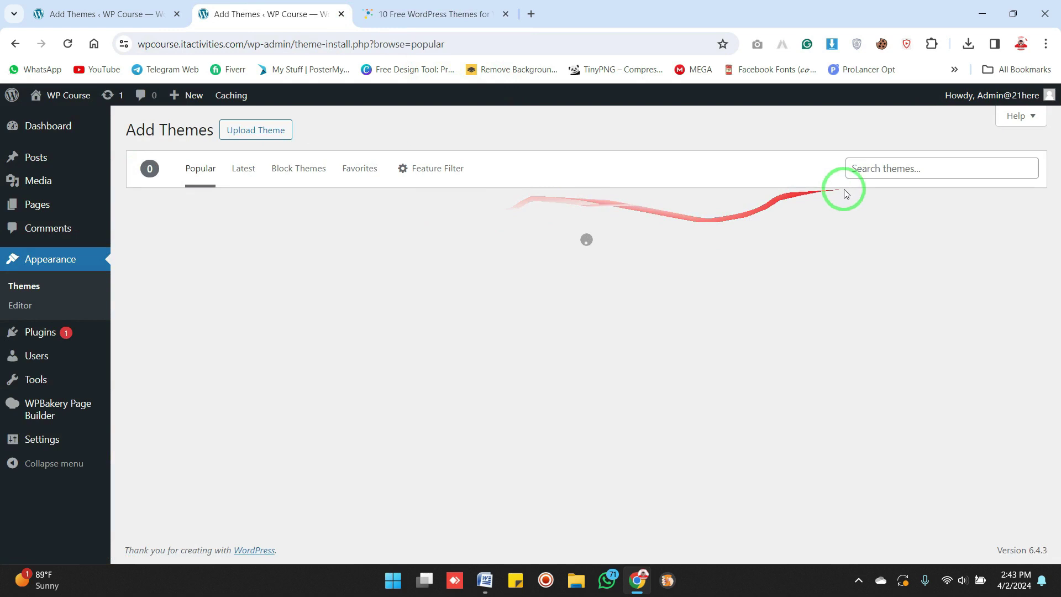
click(896, 166)
text(OceanWP)
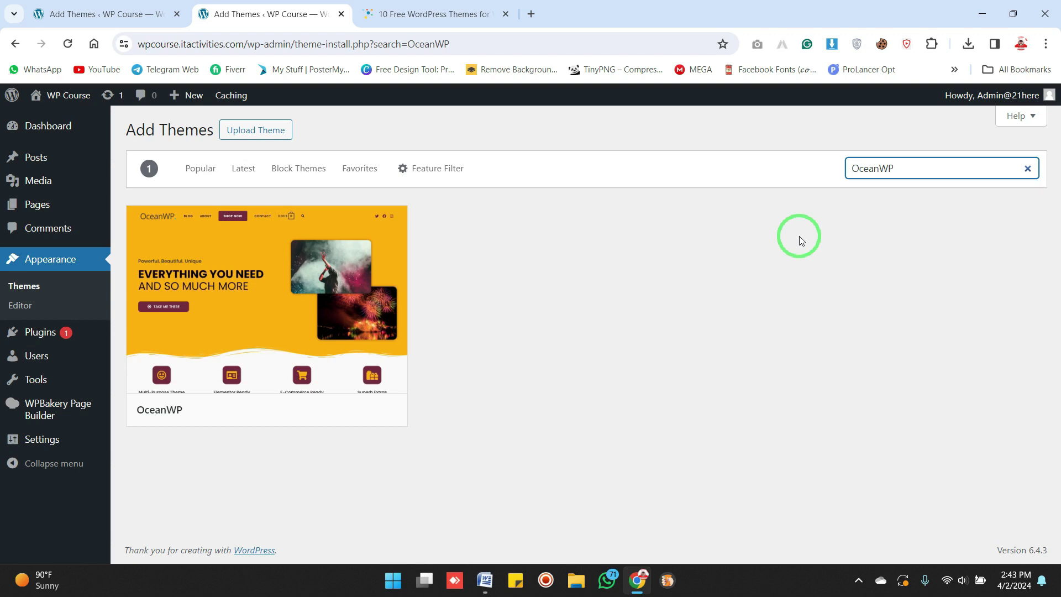
- Search Google for the Flatsome theme in a new browser tab and open its ThemeForest item page
click(531, 14)
text(f)
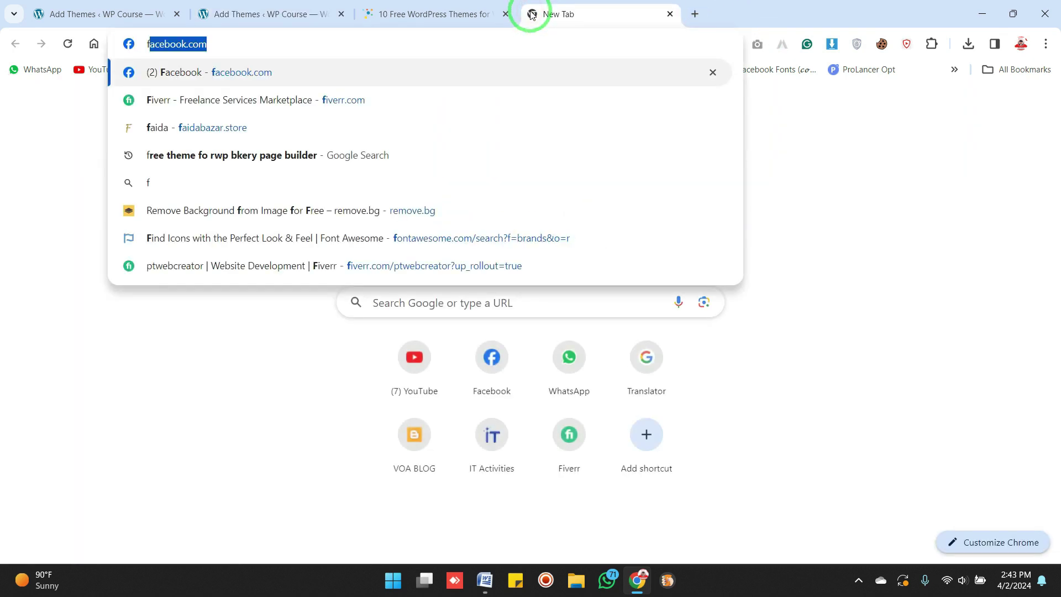
text(latsonme)
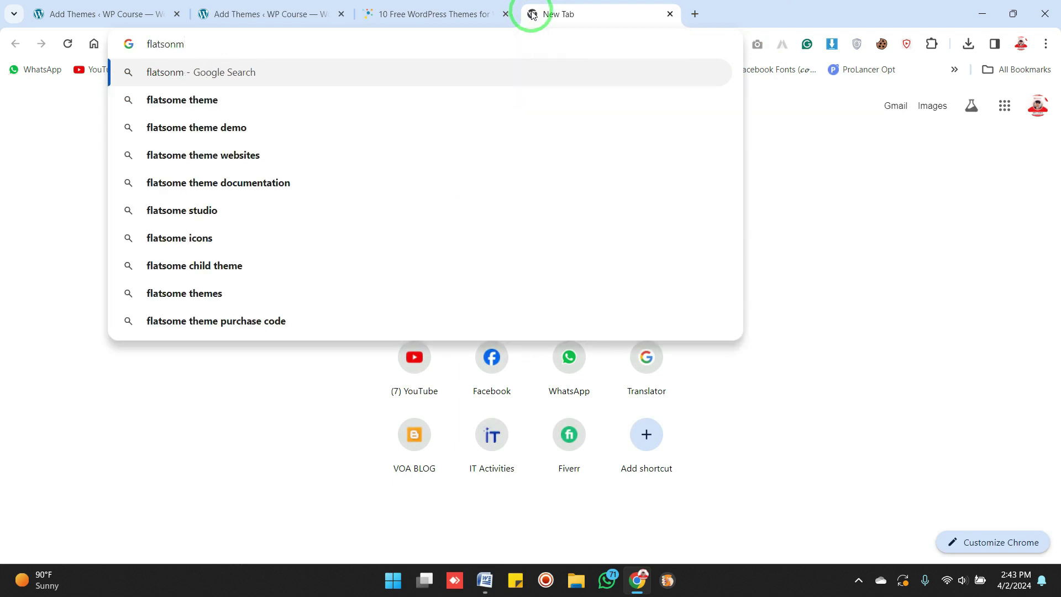
key(Down)
key(Return)
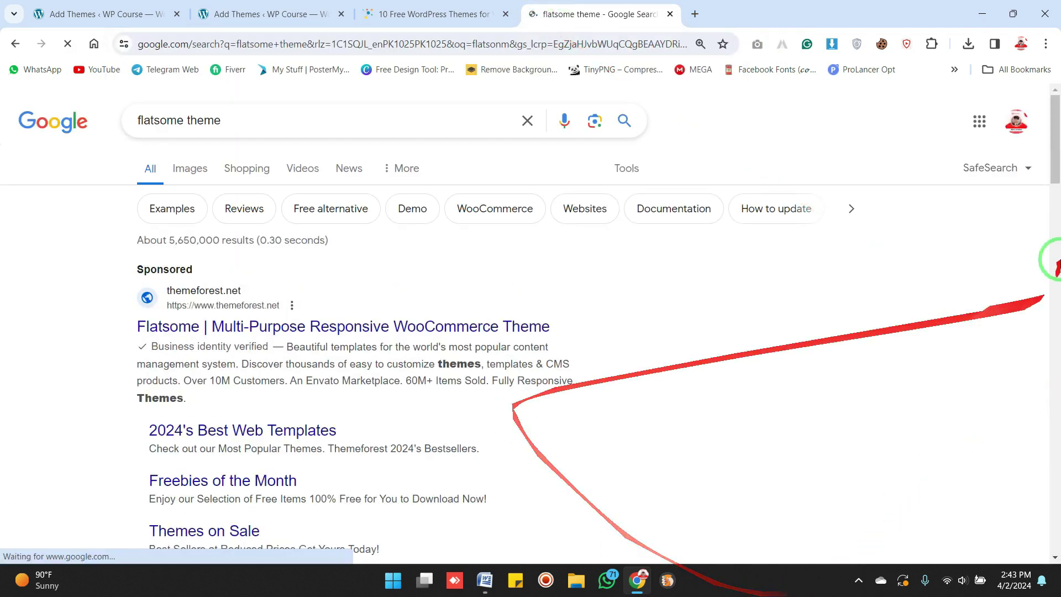
drag(1052, 157, 1052, 244)
click(532, 227)
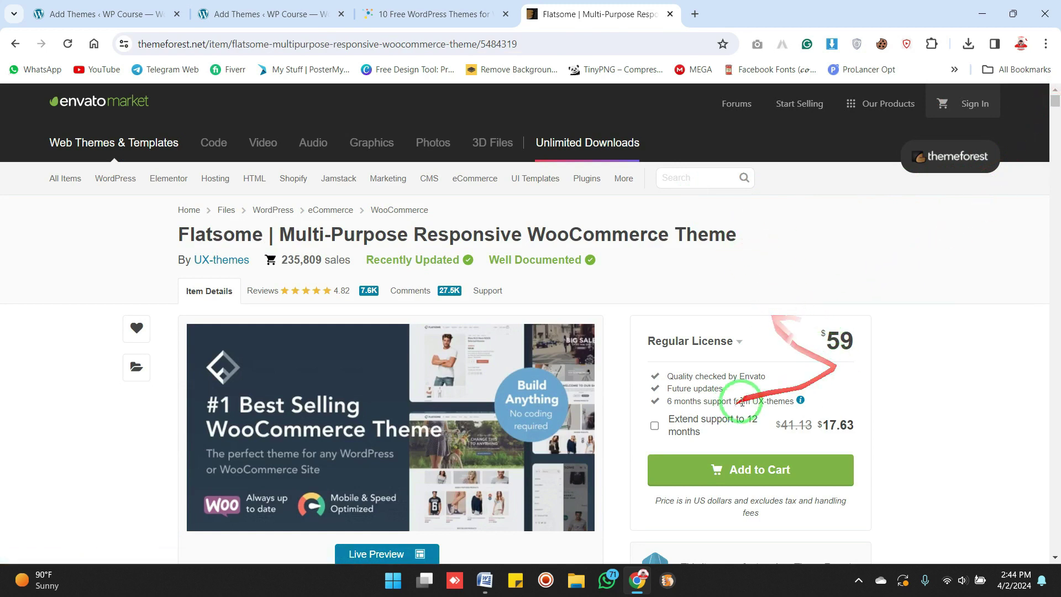
- Examine the Flatsome theme's sales figure, price and item details on ThemeForest, and close that page
double_click(288, 260)
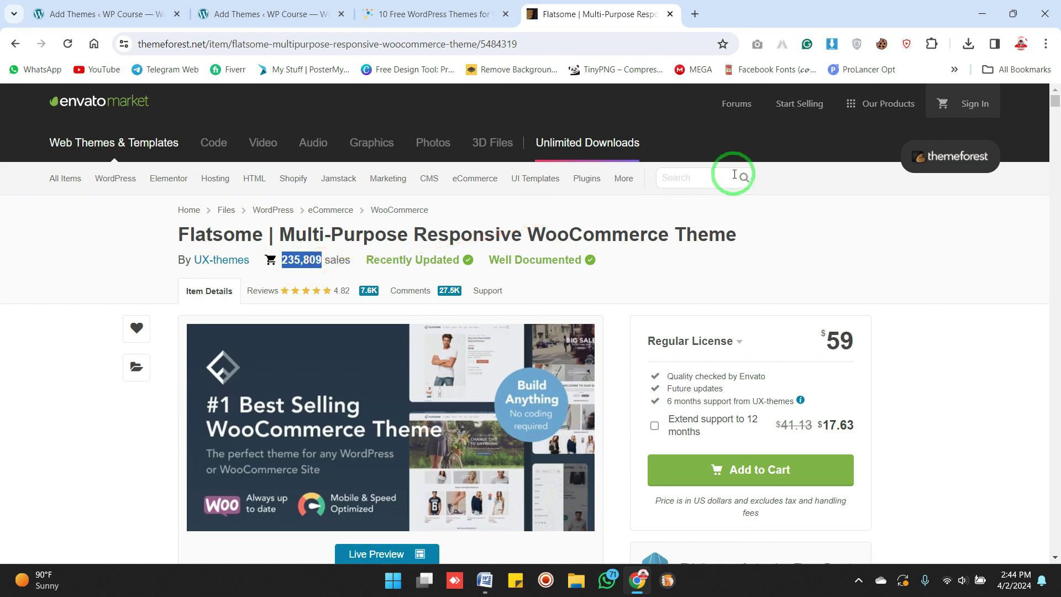
click(781, 237)
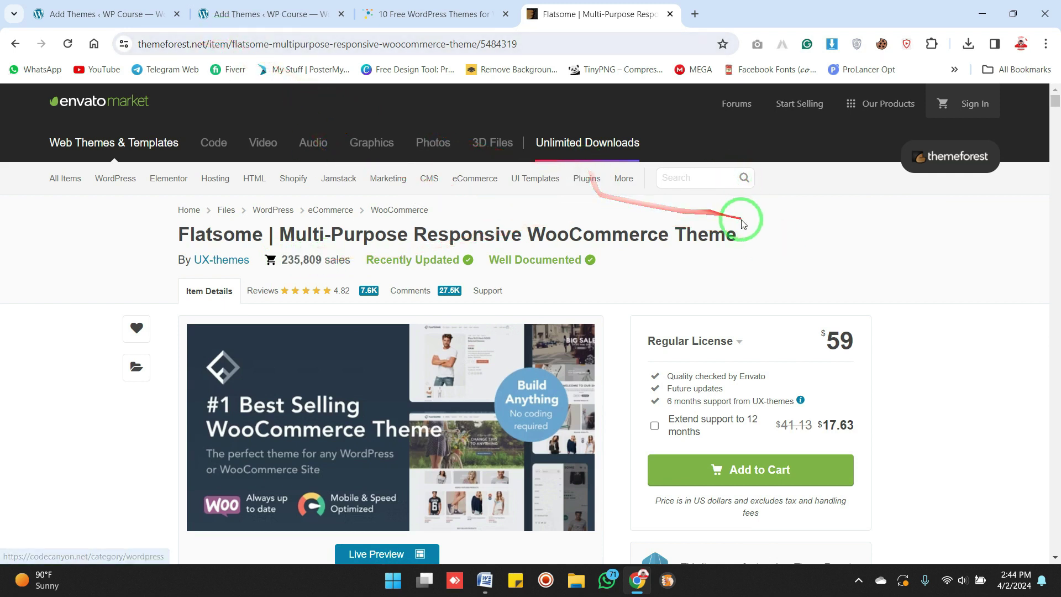
scroll(1044, 99, down, 3)
scroll(1045, 100, up, 3)
click(670, 14)
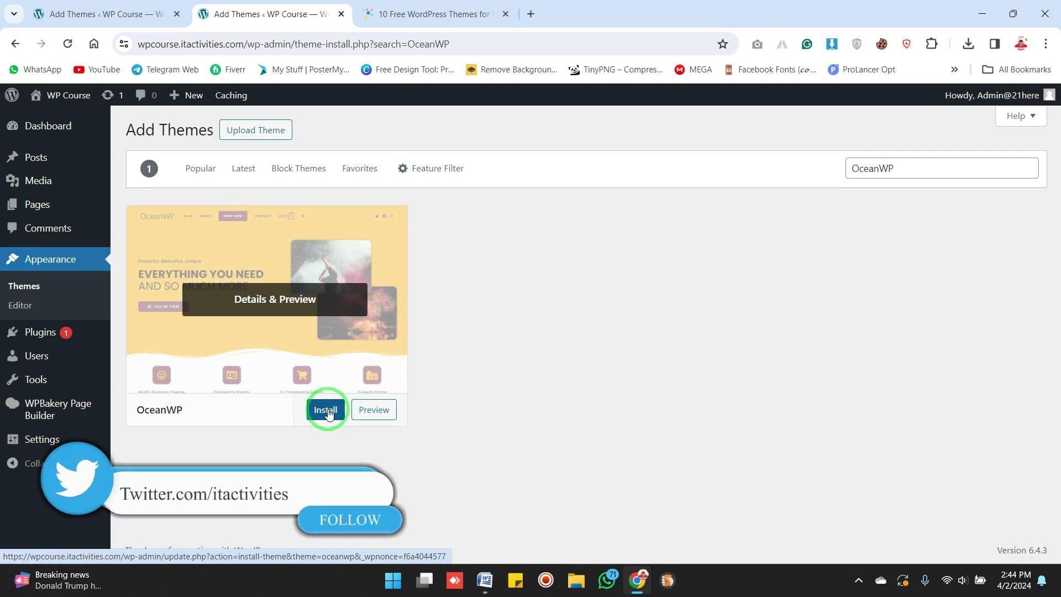
- Install and activate the OceanWP theme from the WordPress theme search results
click(327, 410)
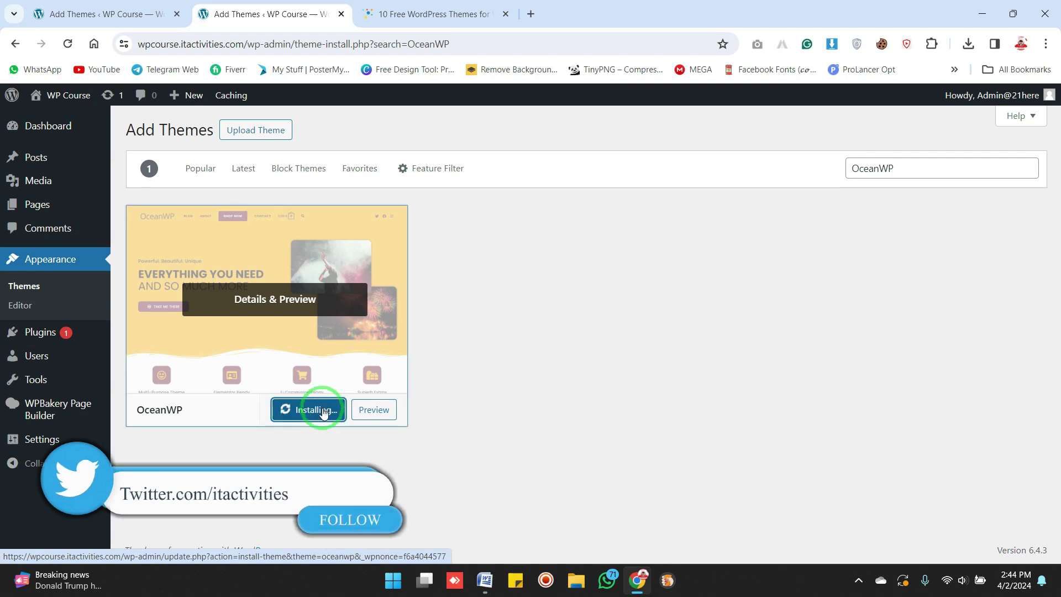
click(304, 410)
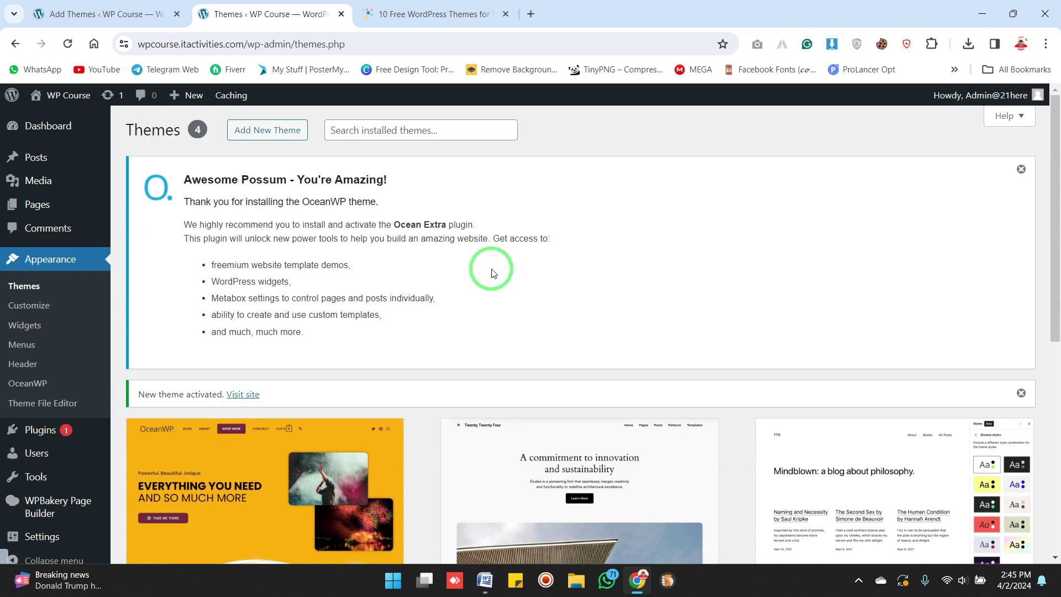
- Install and activate the recommended Ocean Extra plugin and skip the OceanWP email opt-in
scroll(1052, 201, down, 1)
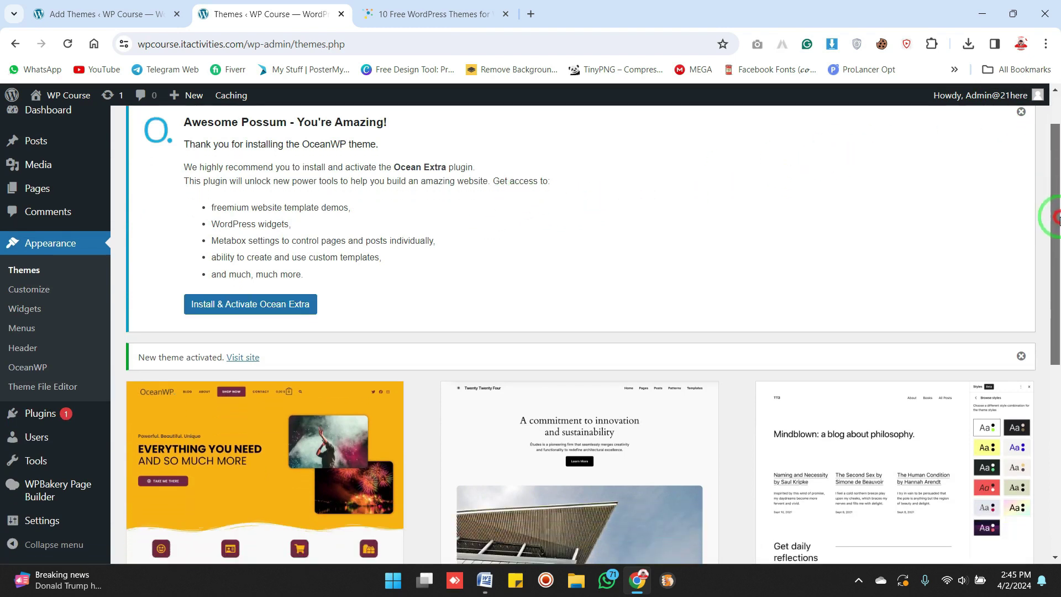
scroll(1055, 182, up, 1)
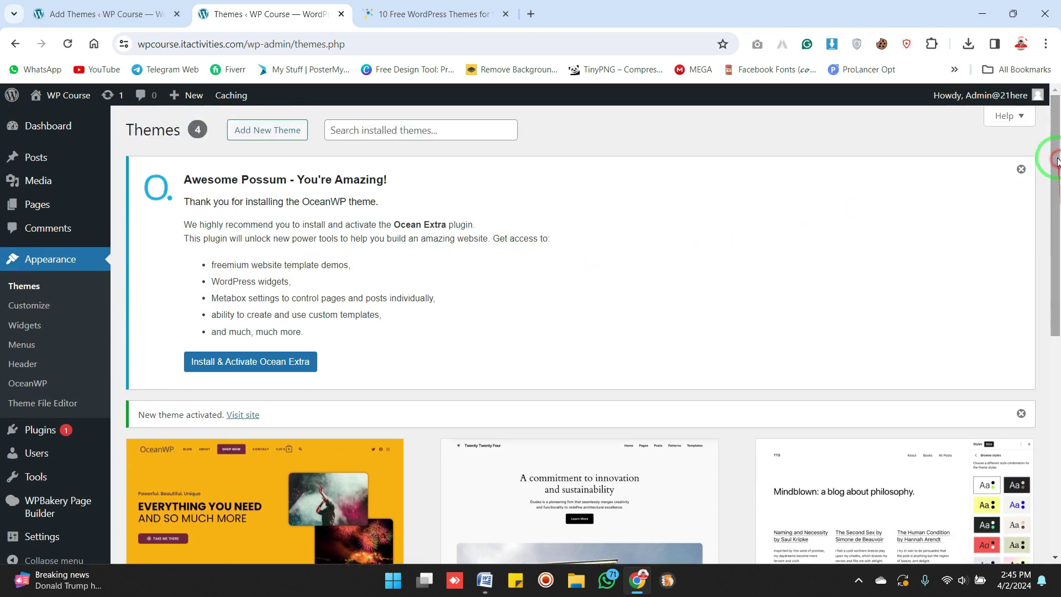
click(269, 369)
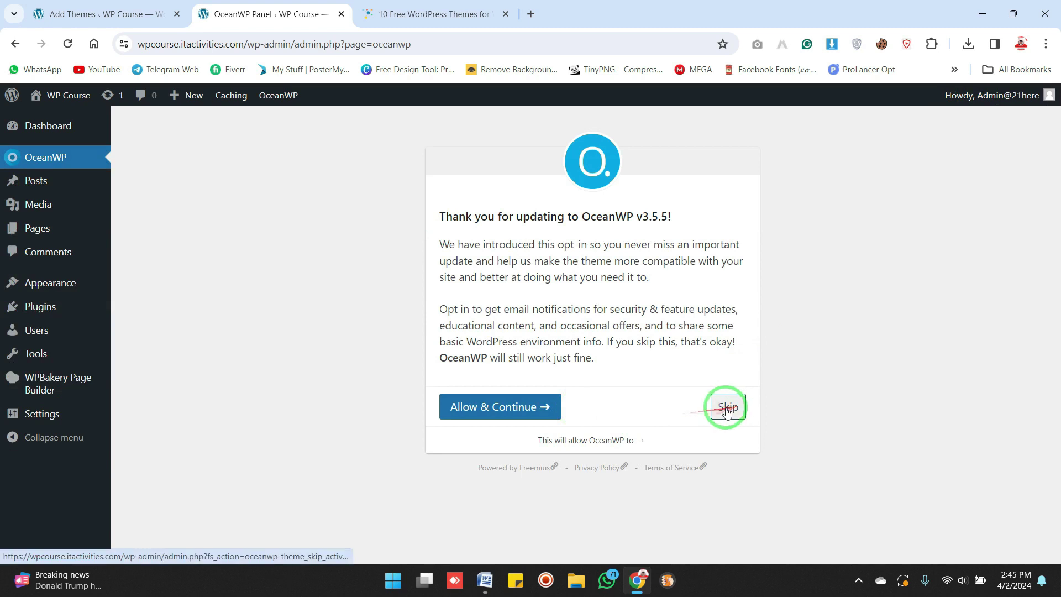
drag(435, 217, 684, 214)
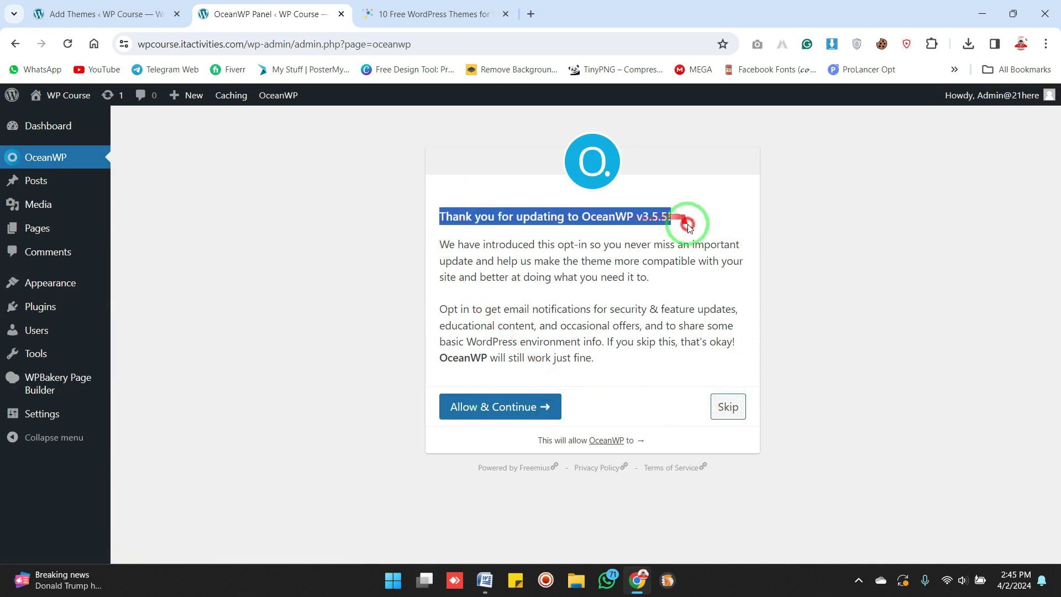
click(668, 326)
click(725, 408)
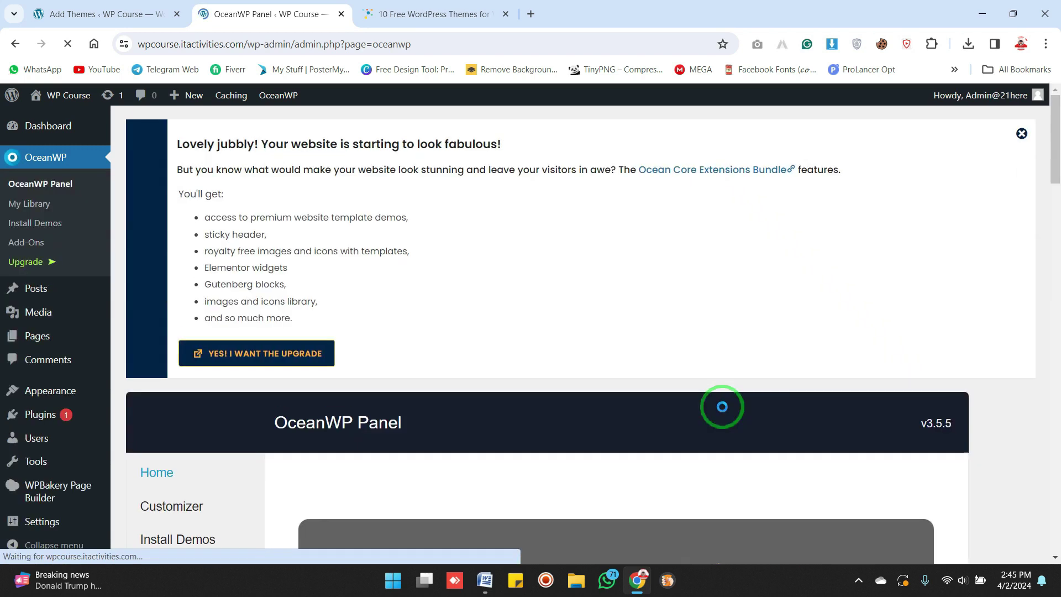
- Look over the OceanWP panel page and check the course outline in the Word document before returning to the browser
mouse_move(1052, 161)
mouse_down()
mouse_move(1042, 403)
mouse_move(1042, 121)
mouse_move(1052, 199)
mouse_move(1054, 149)
mouse_up()
click(51, 160)
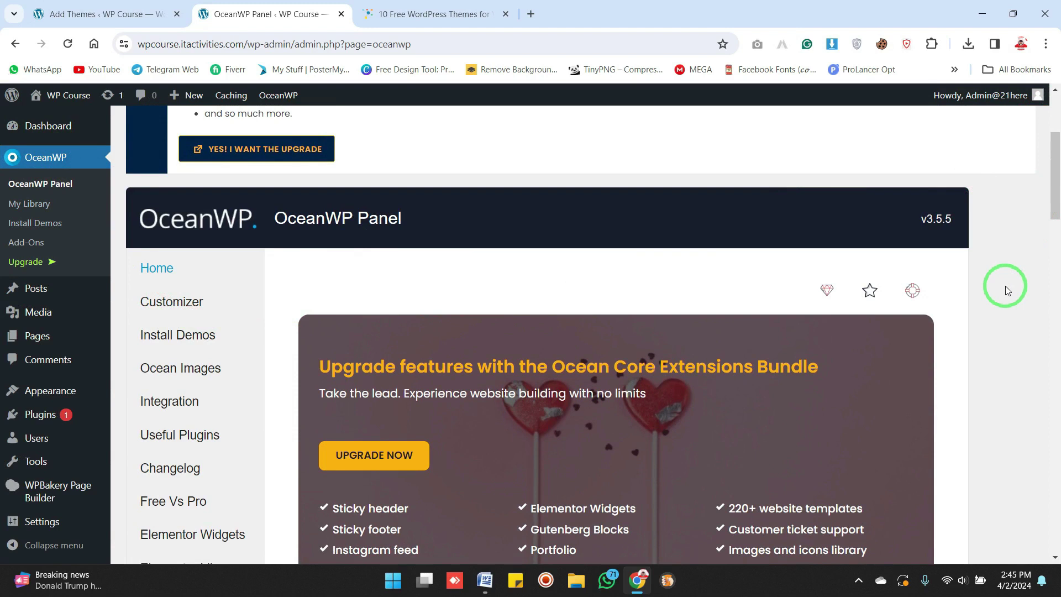
mouse_move(1056, 165)
mouse_down()
mouse_move(1057, 219)
mouse_move(1056, 165)
mouse_up()
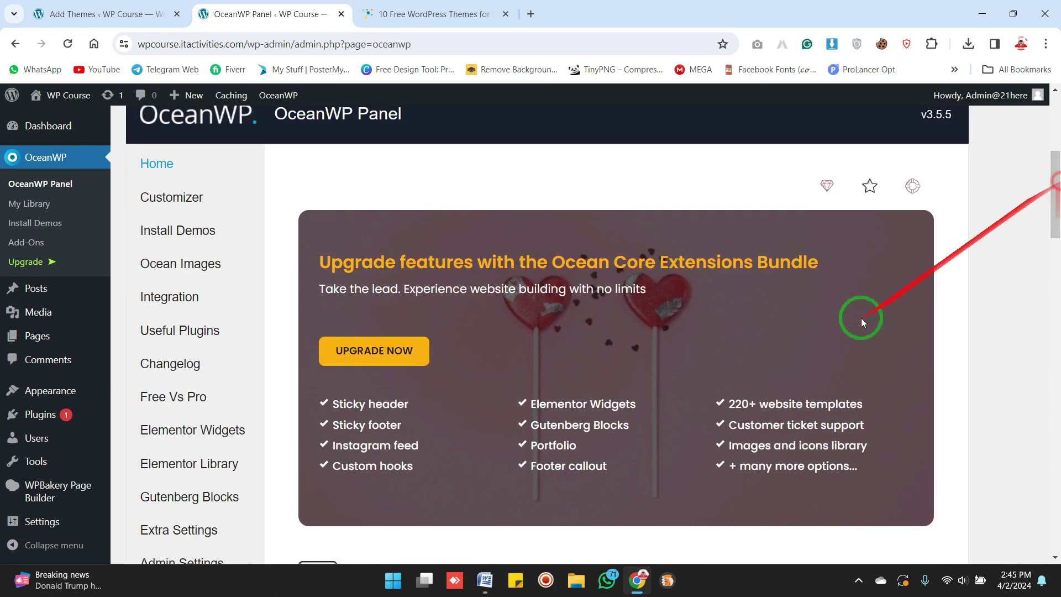
click(485, 580)
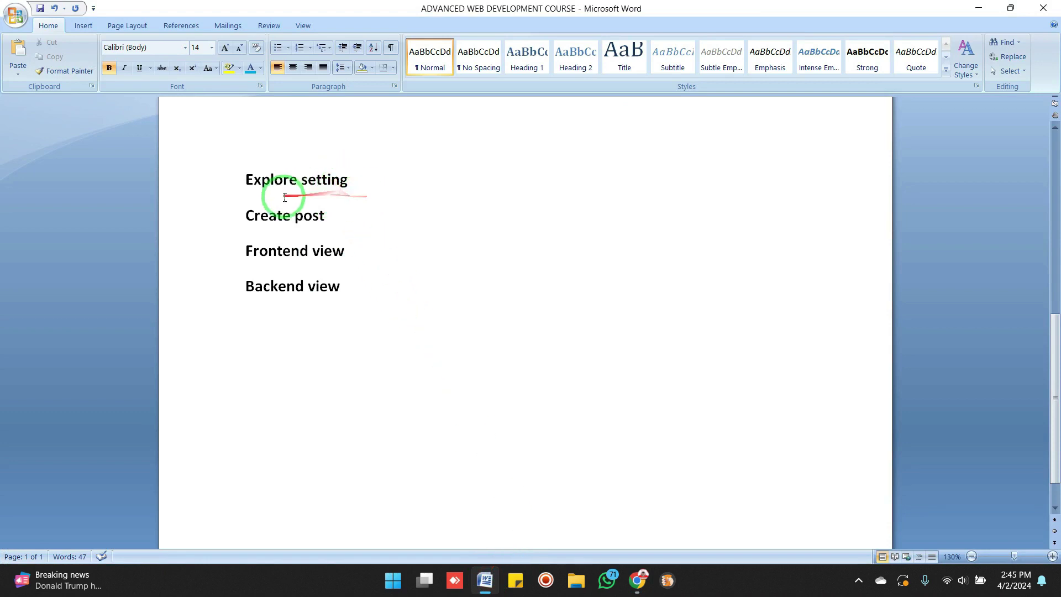
click(981, 7)
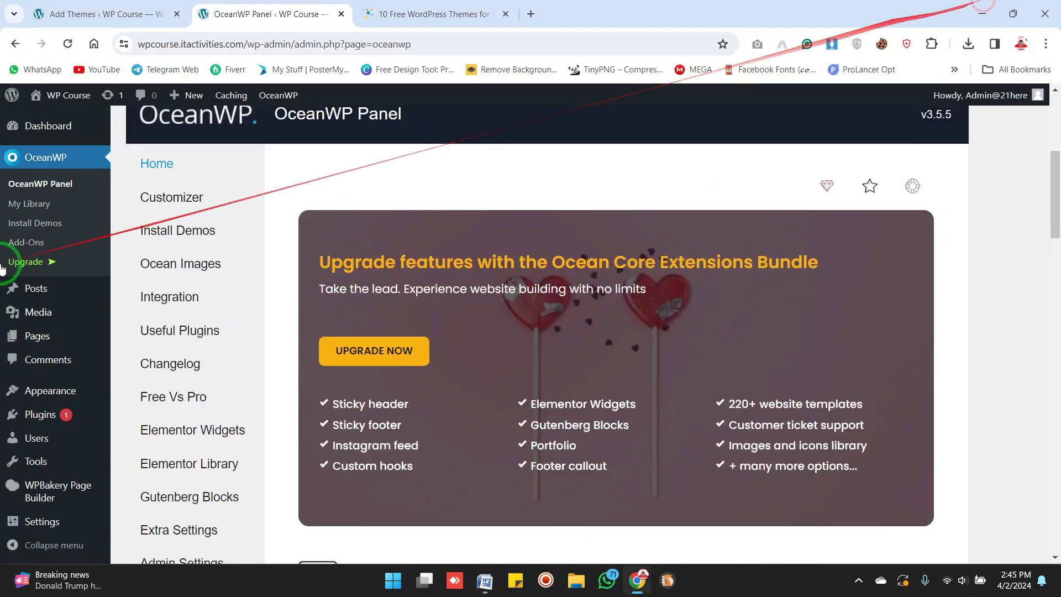
- Open the General Settings of WPBakery Page Builder and examine the option for disabling responsive content elements
mouse_move(76, 505)
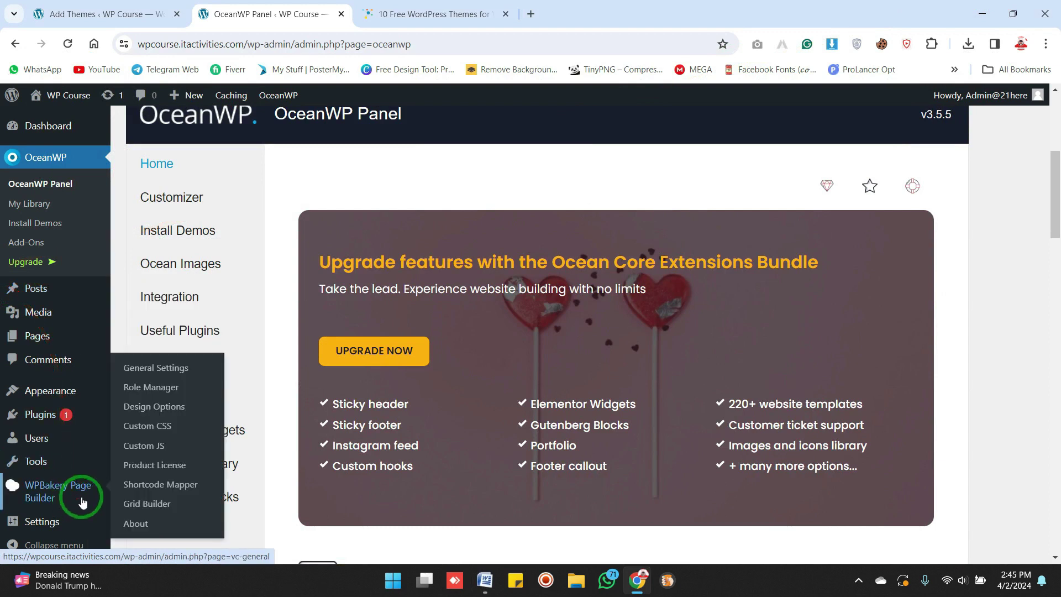
click(183, 374)
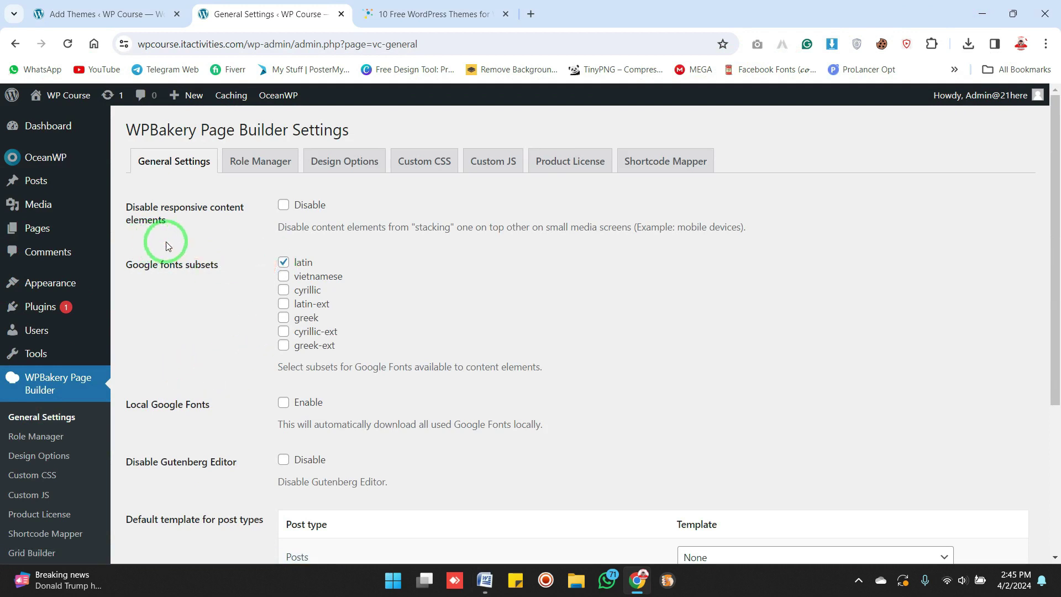
drag(347, 209, 298, 208)
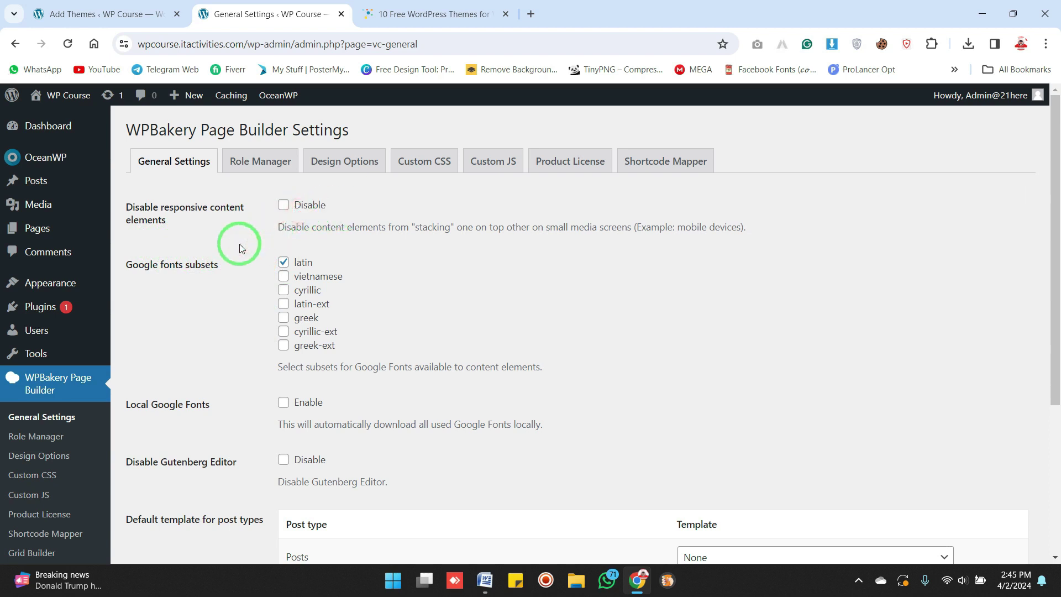
- Shrink the browser window to phone width on the free WordPress themes article and inspect its responsive layout and collapsed navigation menu
click(470, 14)
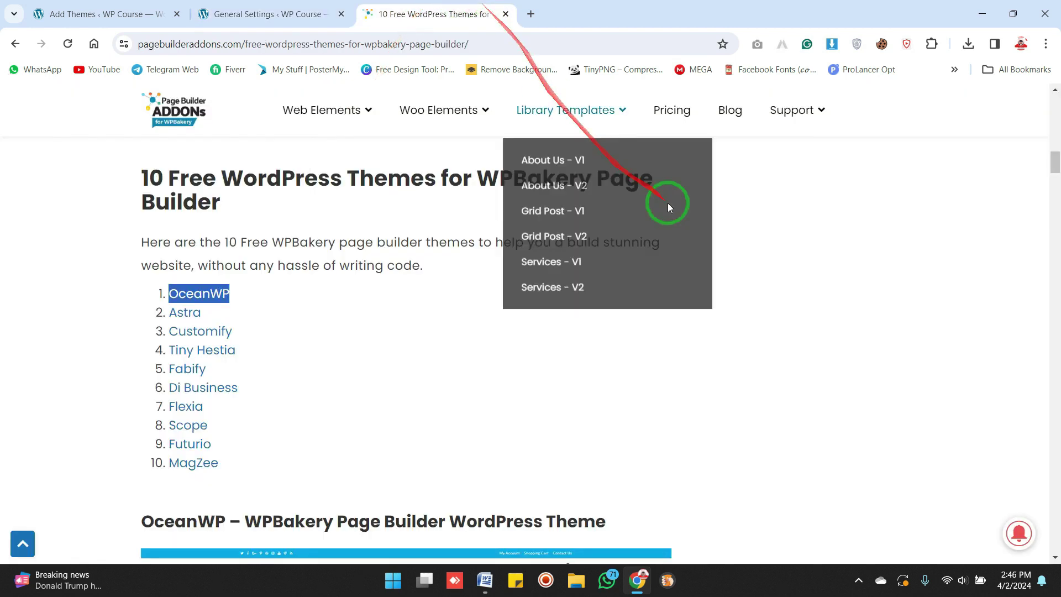
click(1012, 14)
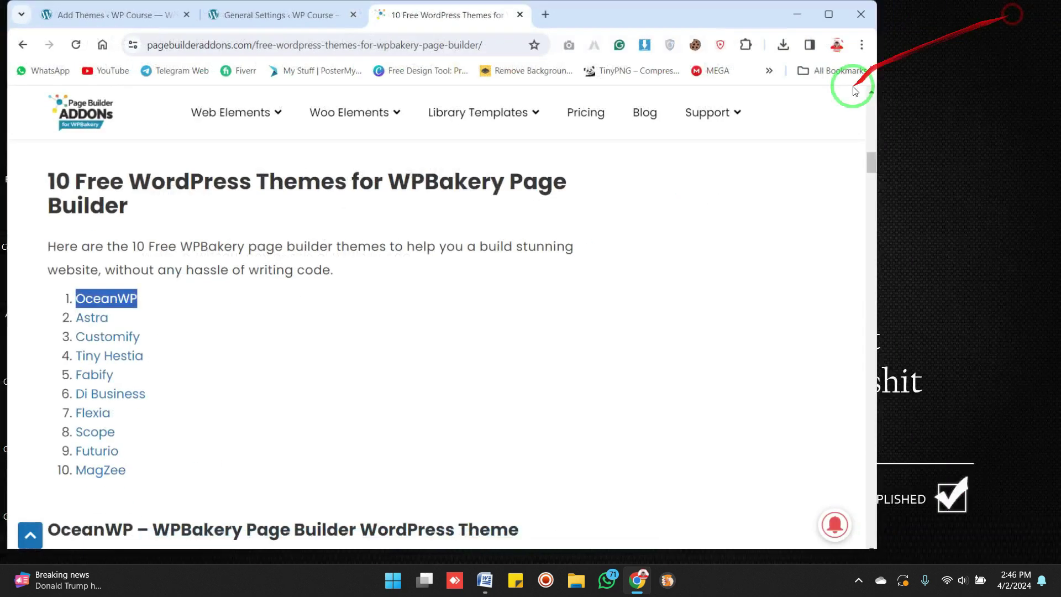
drag(866, 254, 311, 249)
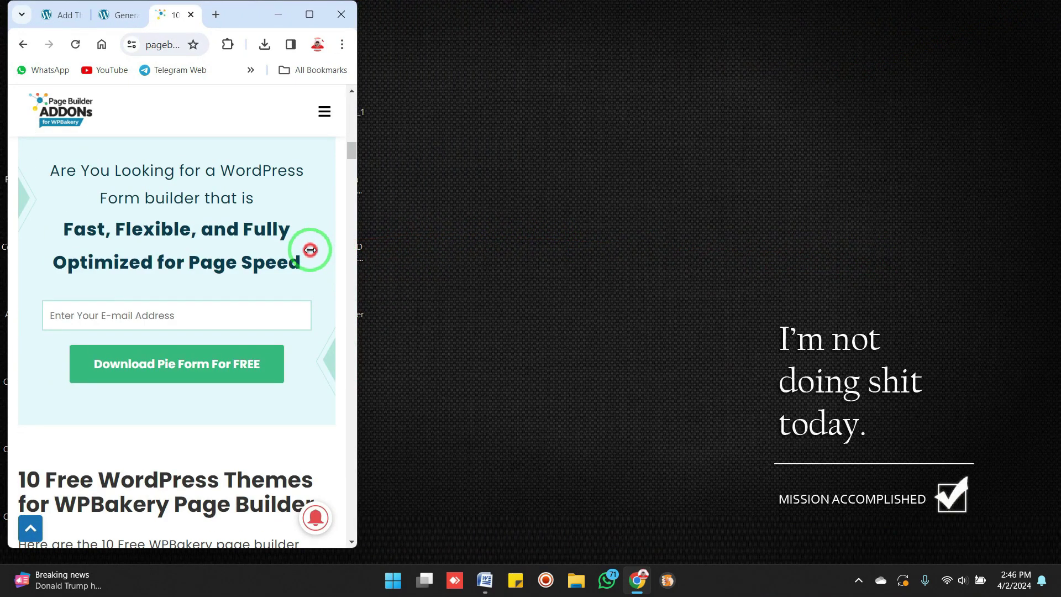
scroll(343, 143, down, 10)
scroll(337, 122, up, 3)
click(327, 117)
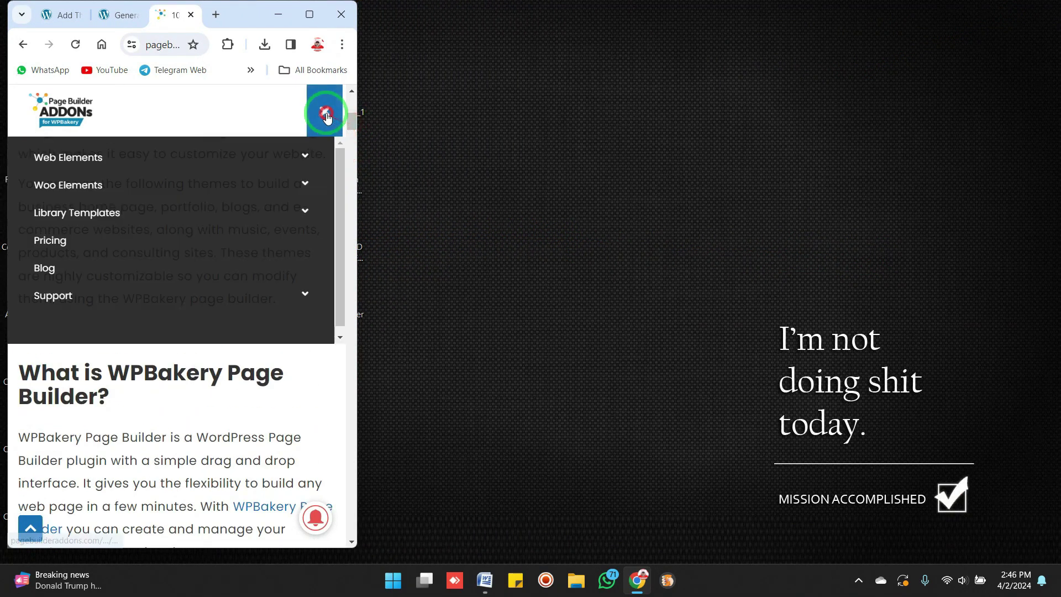
click(322, 112)
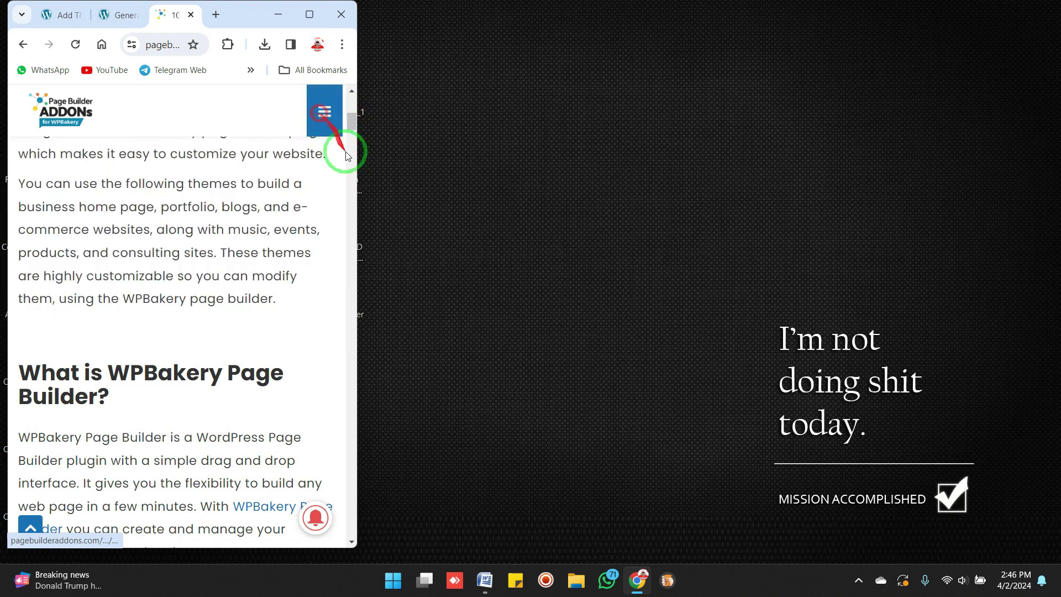
- Check the article's collapsed menu at a medium window width, maximize the window and return to the WPBakery general settings
drag(357, 182, 547, 210)
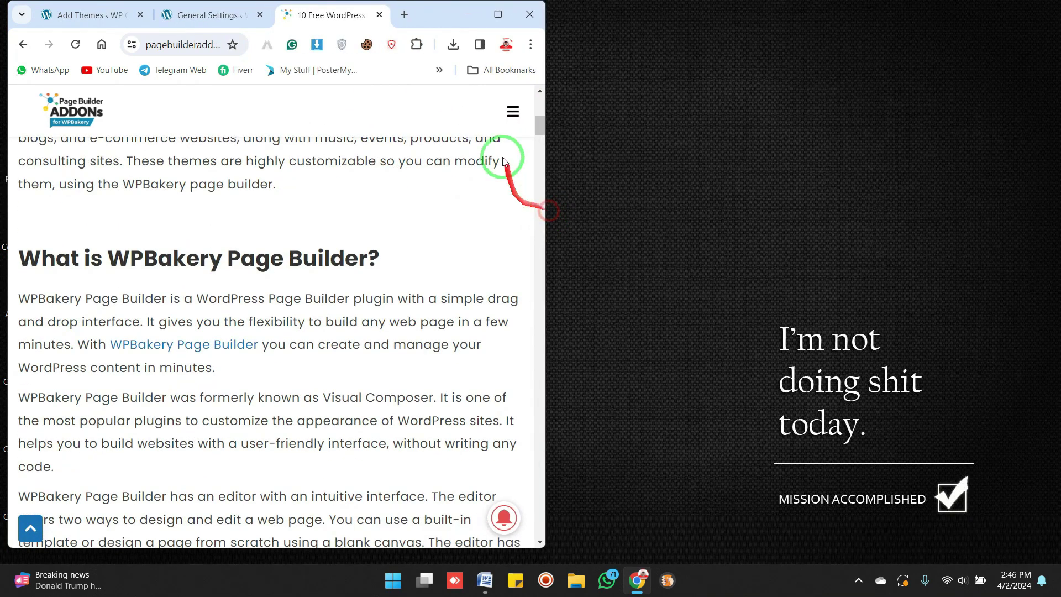
click(505, 111)
click(506, 111)
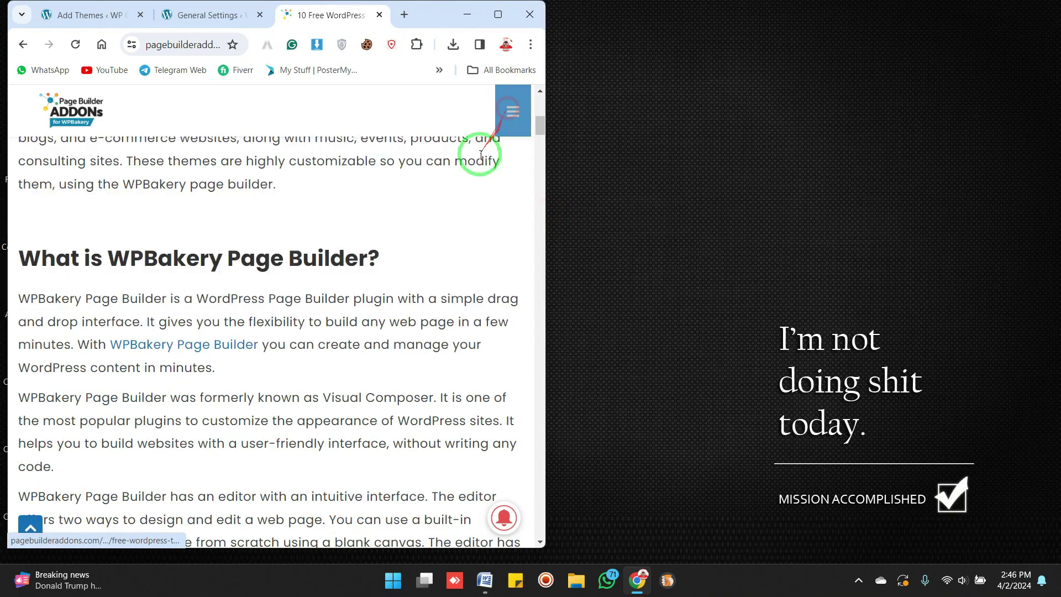
click(495, 14)
click(284, 12)
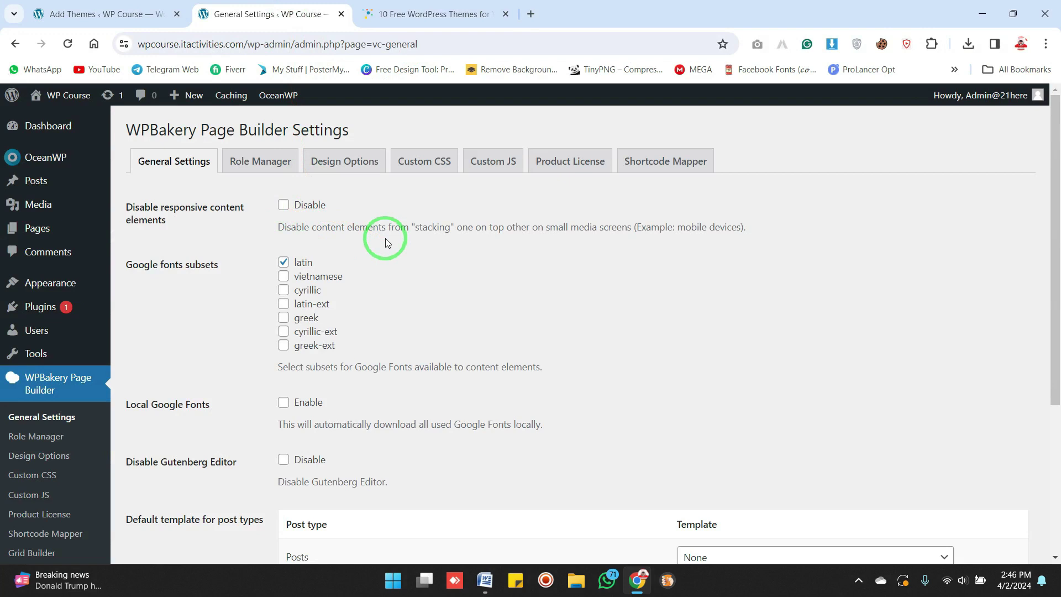
- Review the Google fonts subsets, Local Google Fonts and Disable Gutenberg Editor options, toggling the vietnamese subset on and back off
click(389, 265)
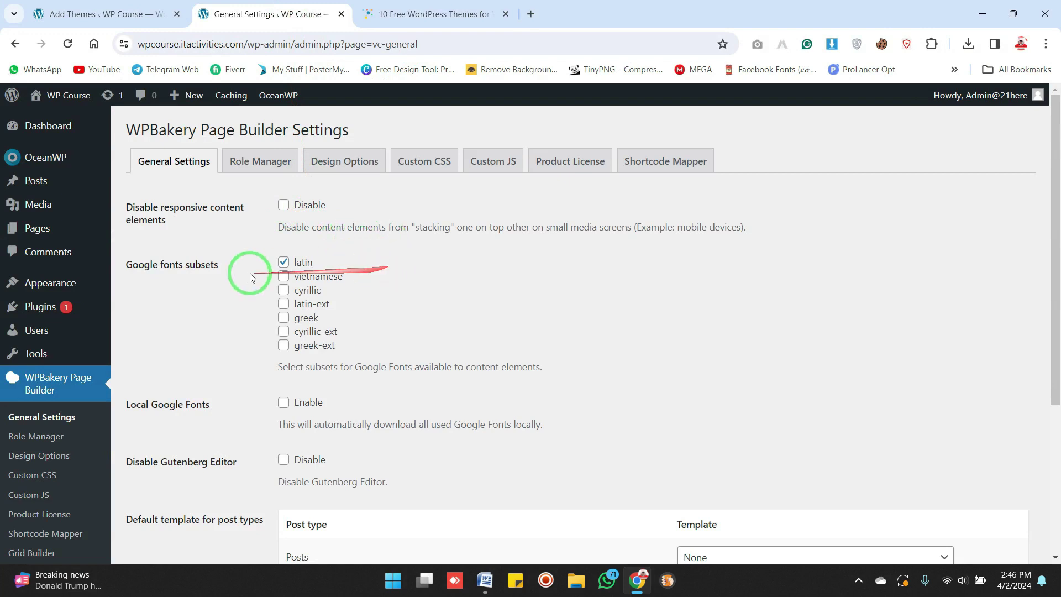
drag(346, 342, 277, 253)
click(403, 292)
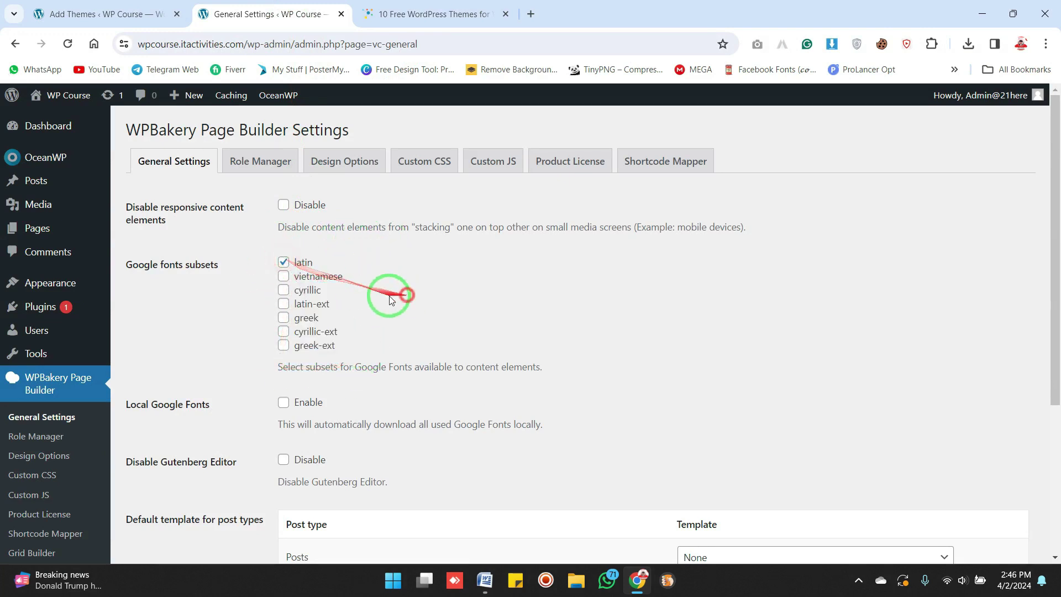
click(283, 276)
click(283, 276)
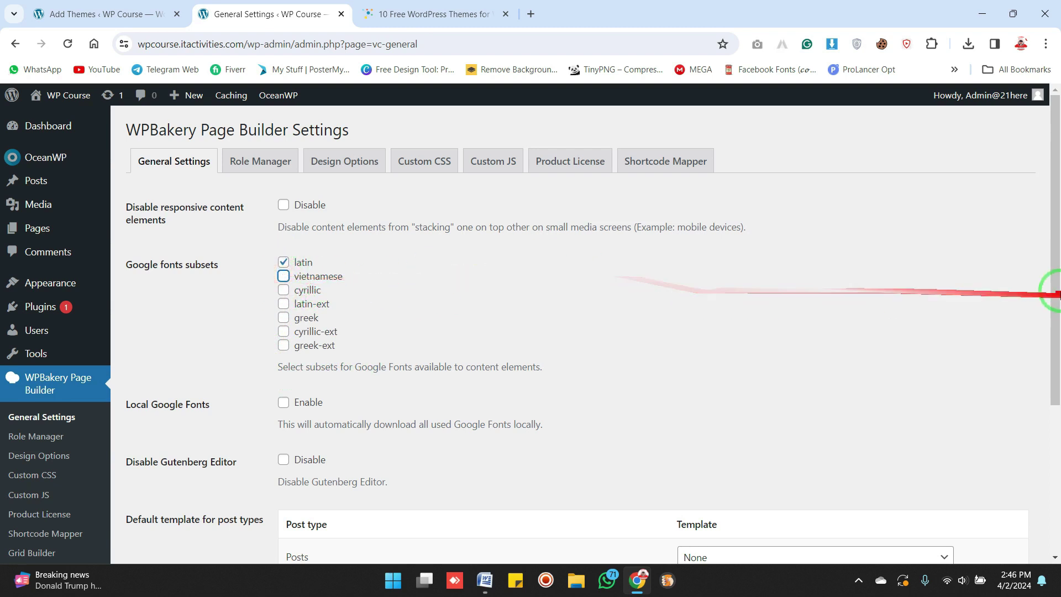
scroll(1052, 293, down, 2)
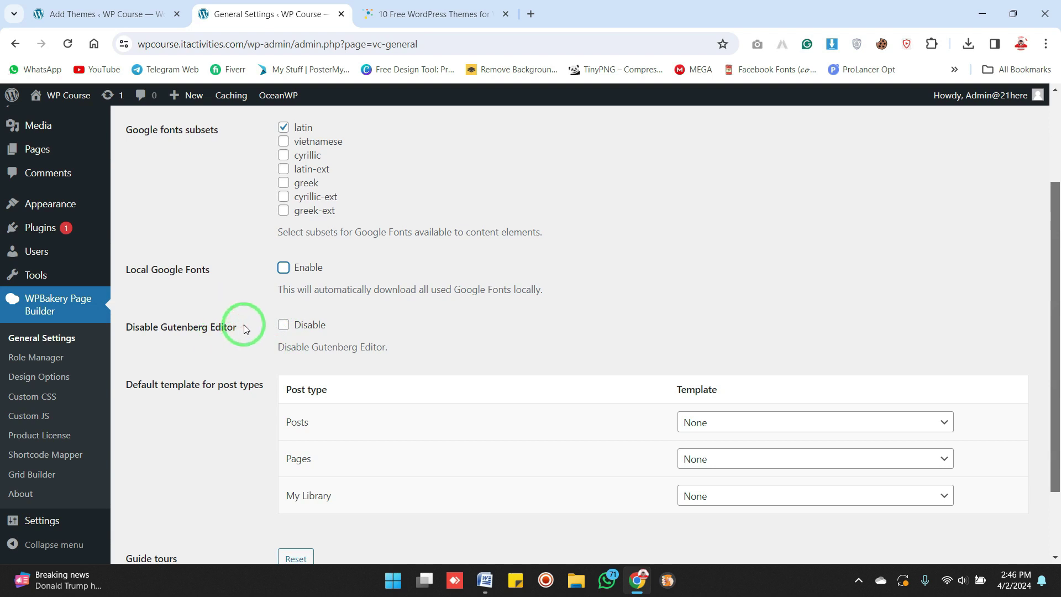
drag(1054, 281, 1053, 269)
scroll(1052, 273, up, 2)
click(670, 382)
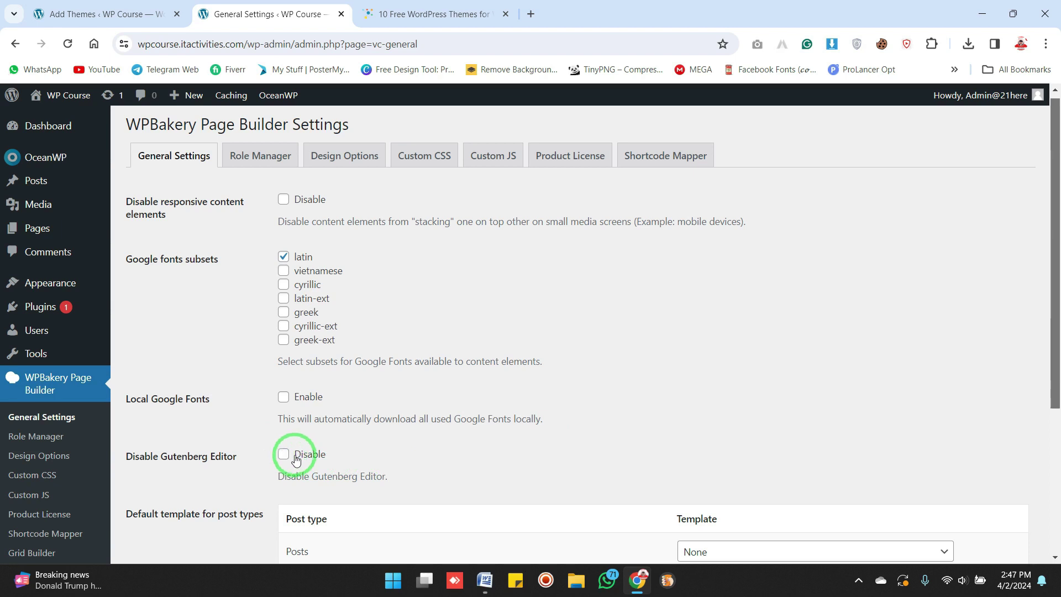
- Examine the default template choices for the Posts and Pages post types, leaving both set to None
drag(1054, 280, 1056, 422)
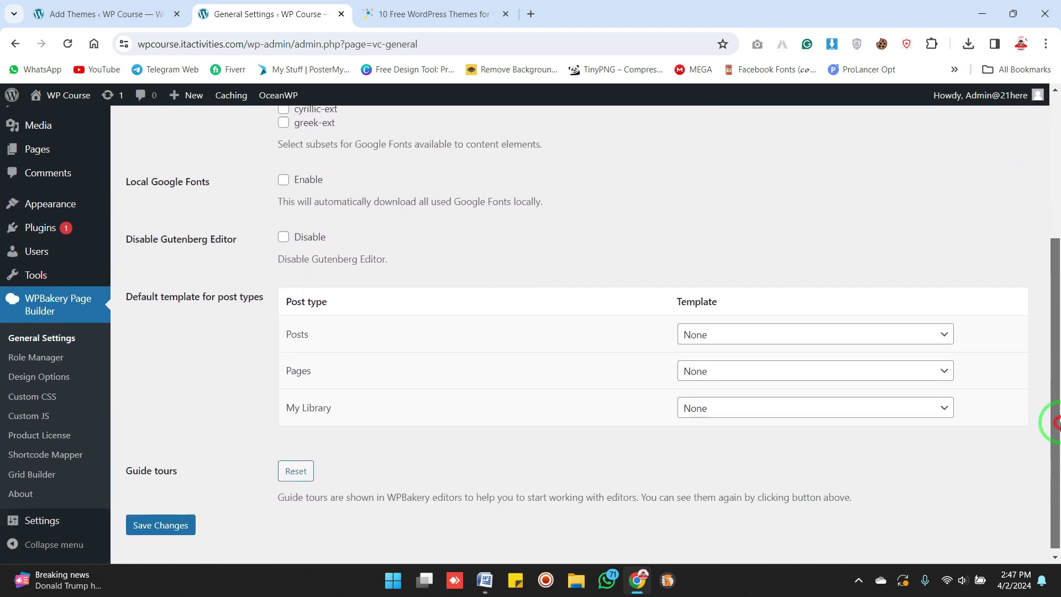
drag(123, 307, 248, 309)
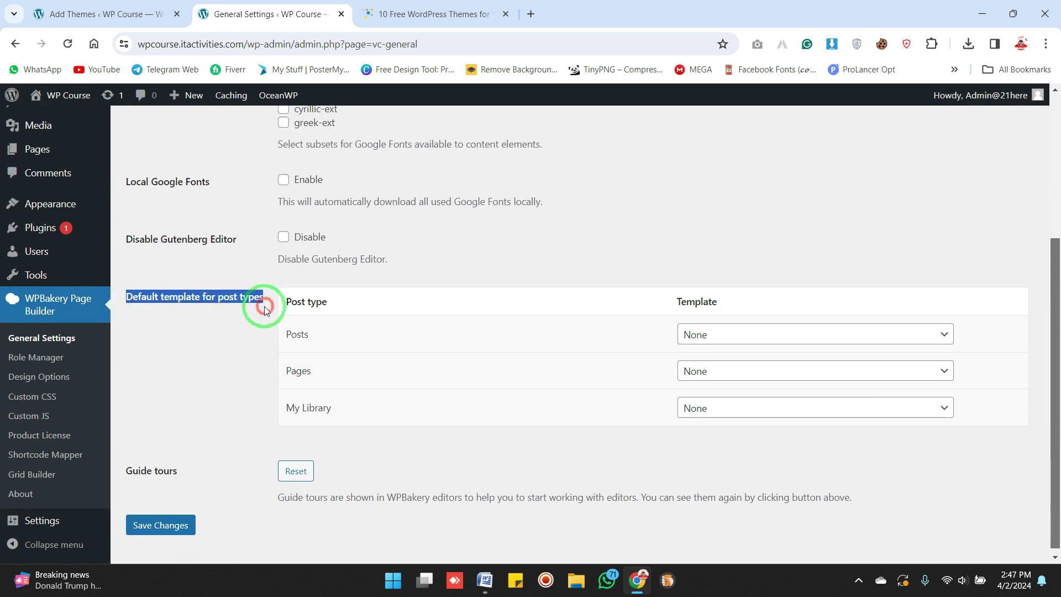
click(247, 336)
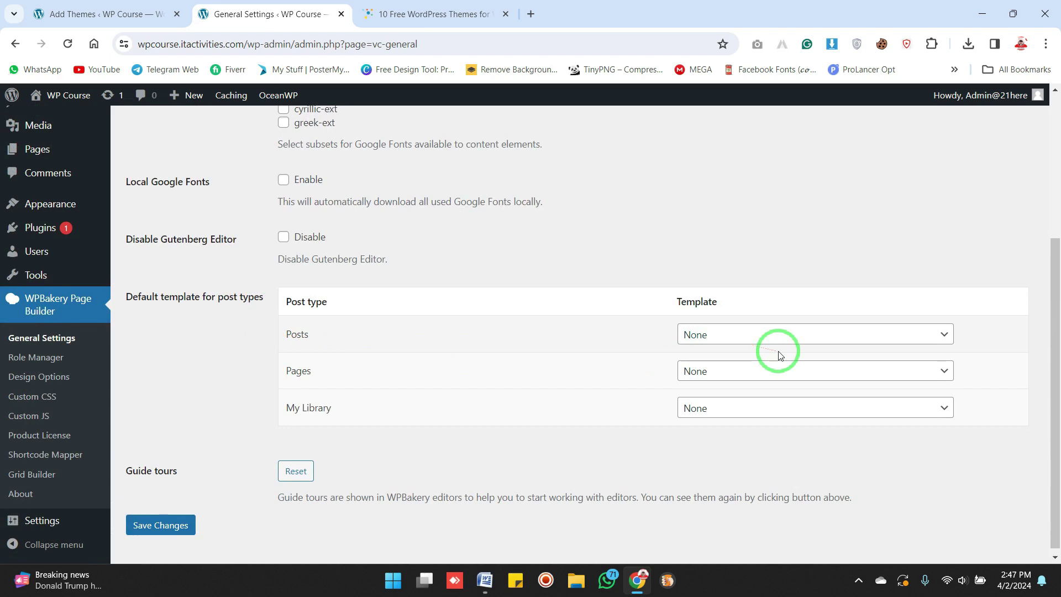
click(932, 340)
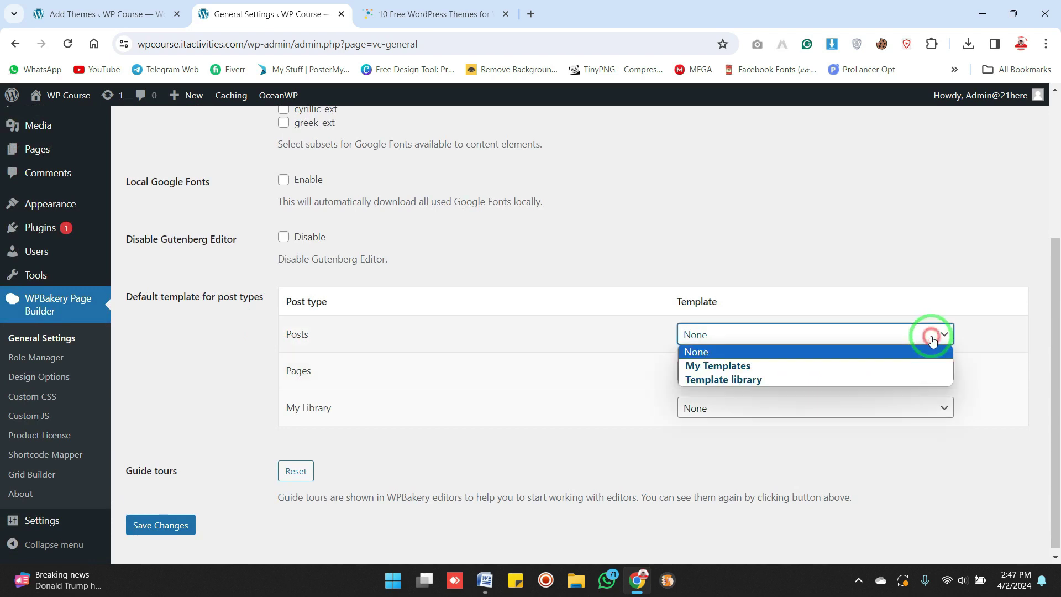
click(747, 258)
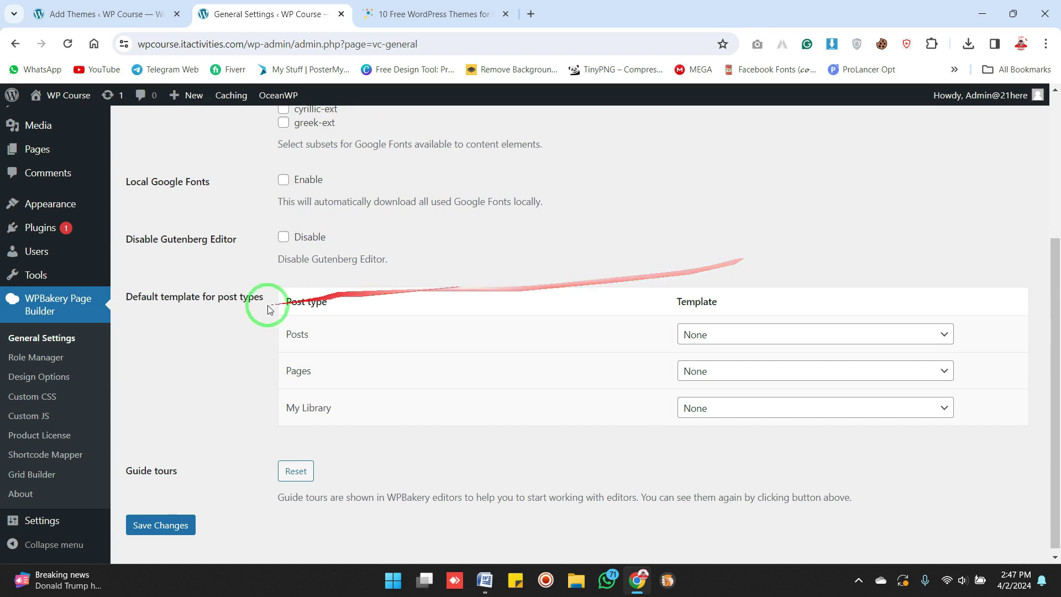
mouse_move(68, 157)
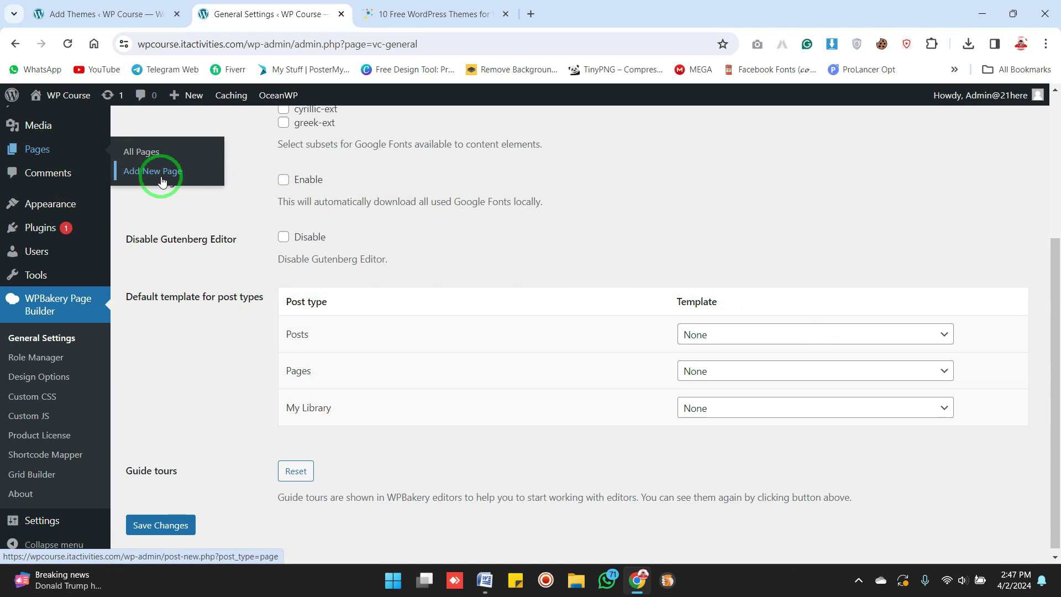
click(856, 334)
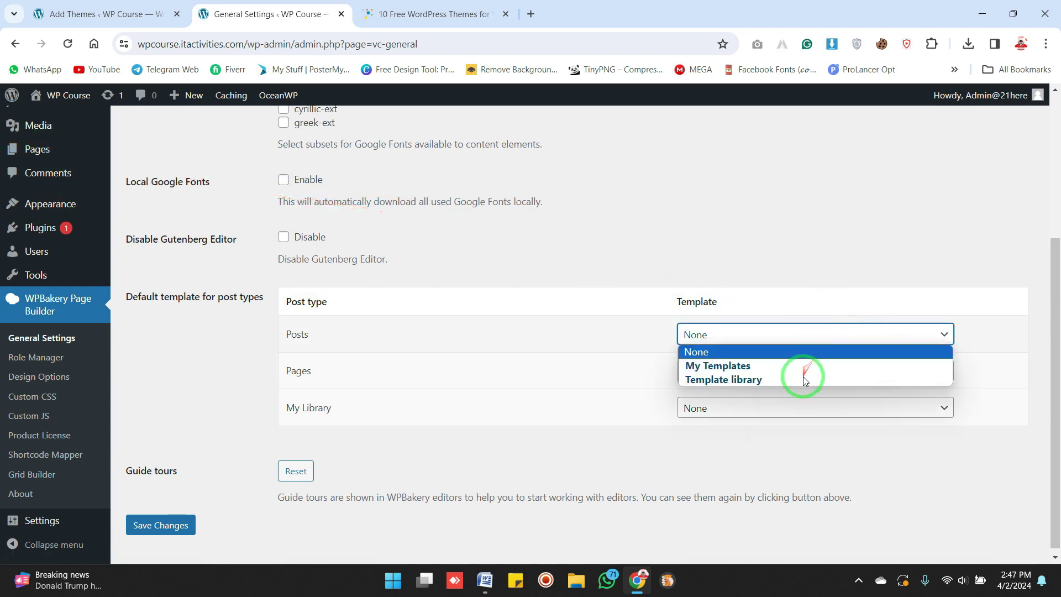
click(822, 232)
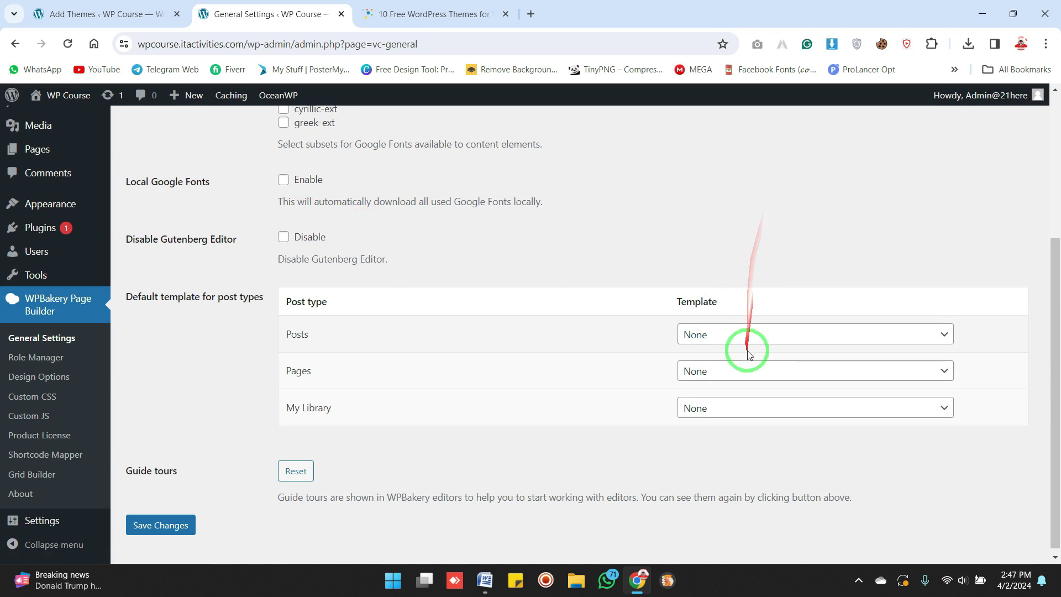
click(765, 371)
click(741, 230)
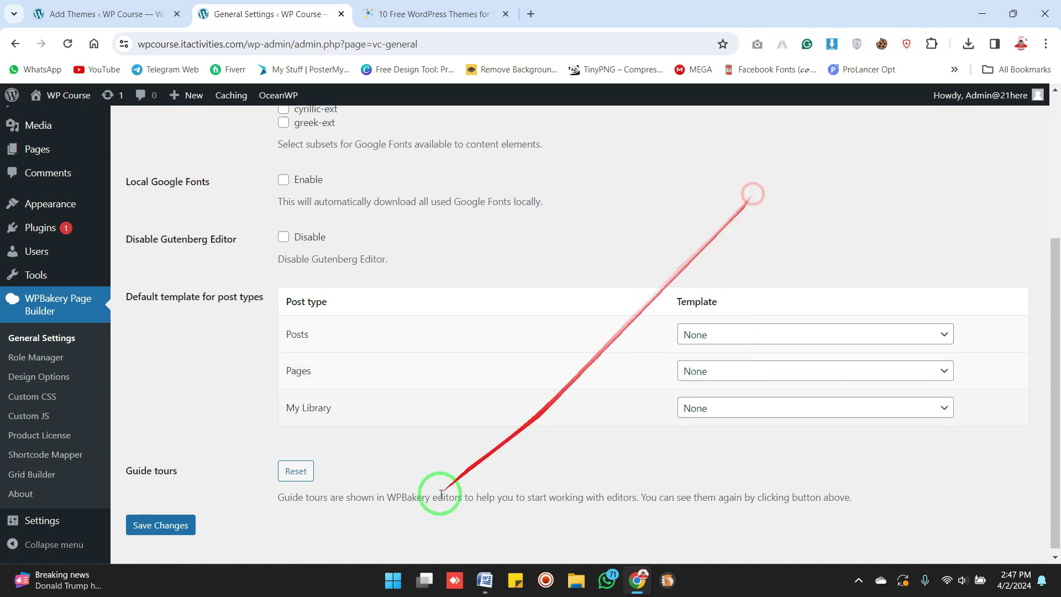
- Open the Role Manager settings, review the post type choices for the Administrator role and collapse that section
drag(1058, 332, 1055, 190)
click(271, 166)
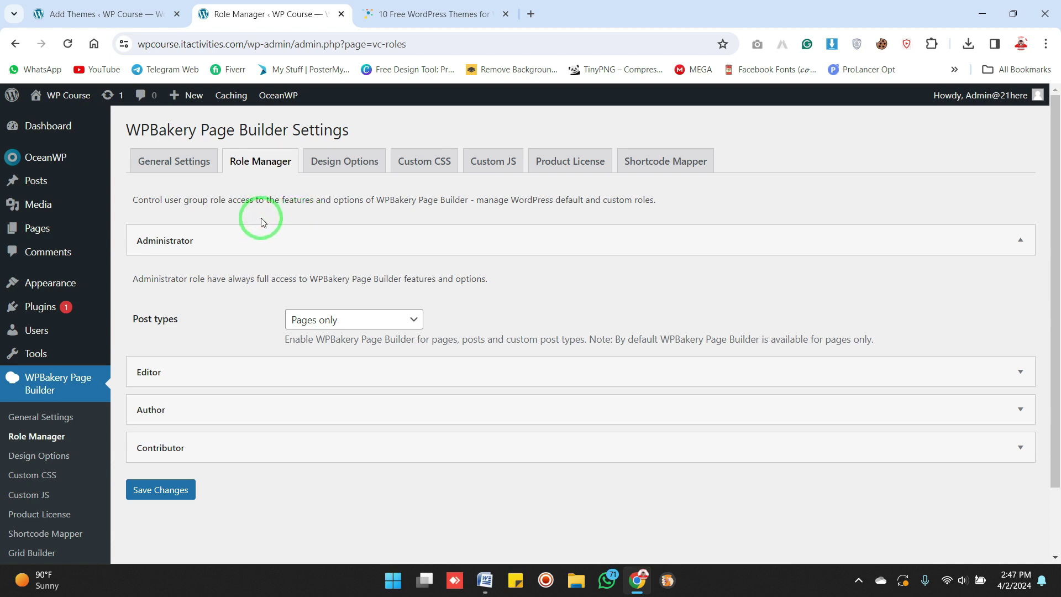
click(1018, 239)
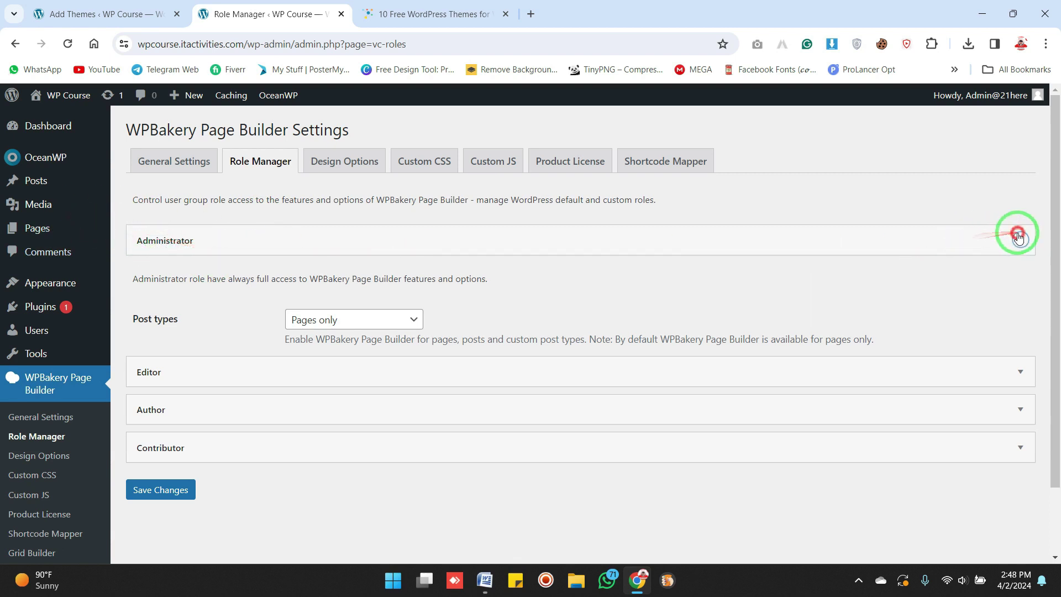
click(1019, 238)
click(379, 322)
click(379, 324)
click(1020, 238)
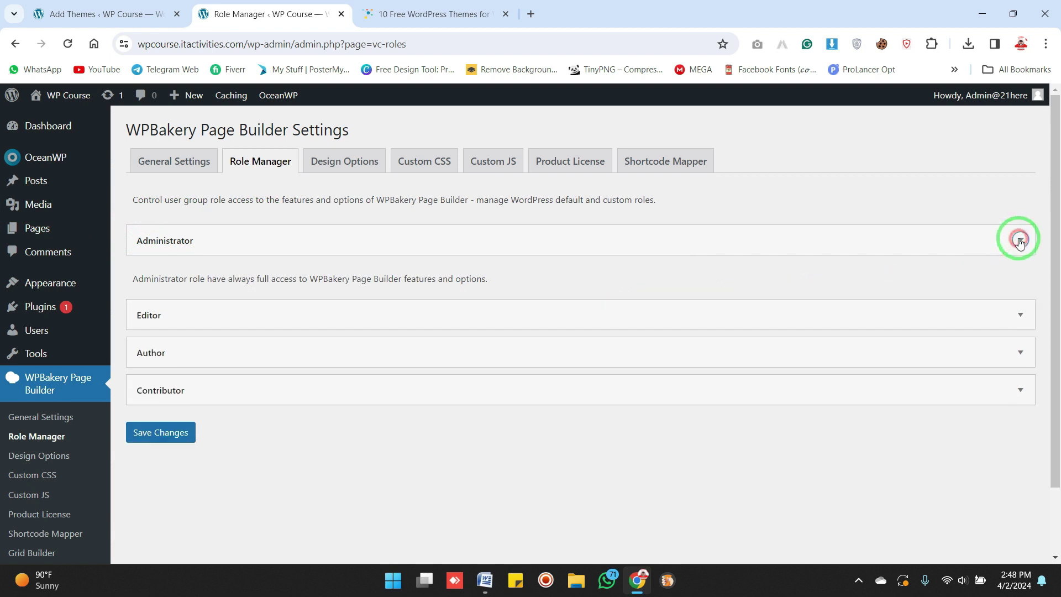
- Expand the Editor role and examine its Post types and Backend editor choices, leaving them at Pages only and Enabled
click(1019, 278)
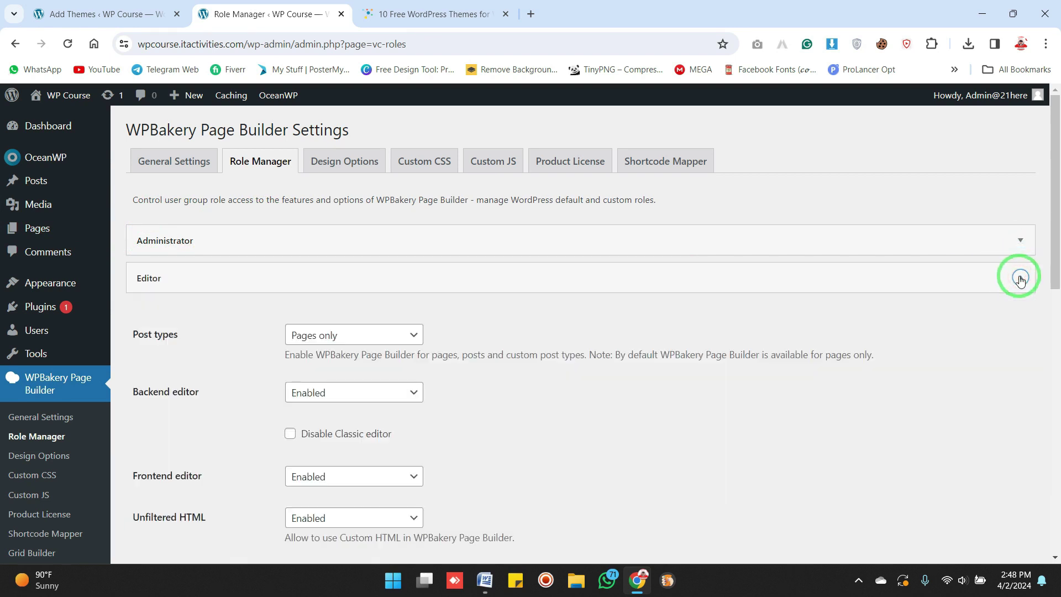
click(417, 333)
click(418, 335)
drag(1055, 237, 1054, 307)
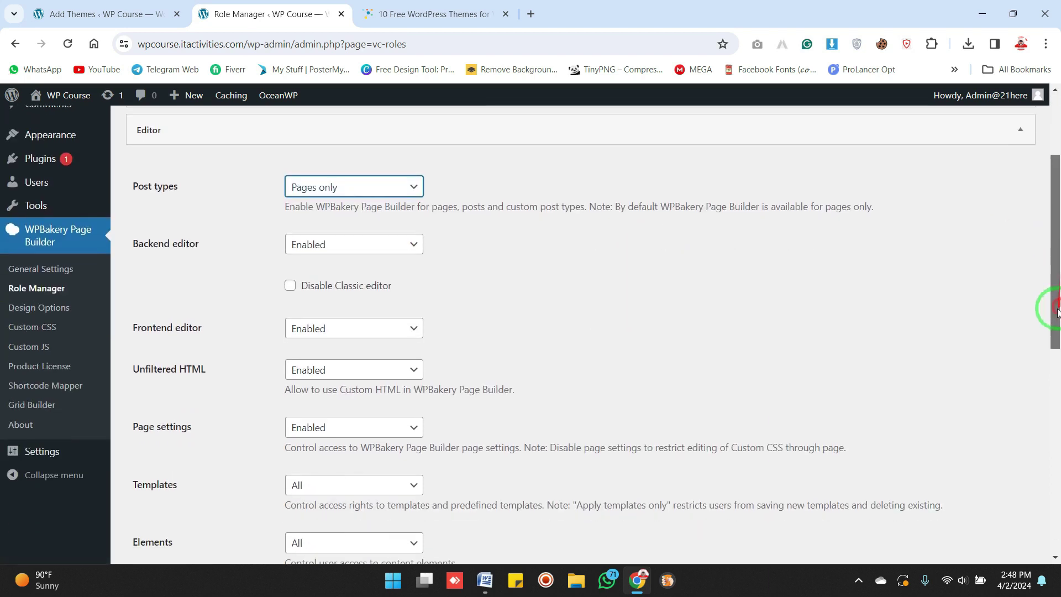
click(411, 248)
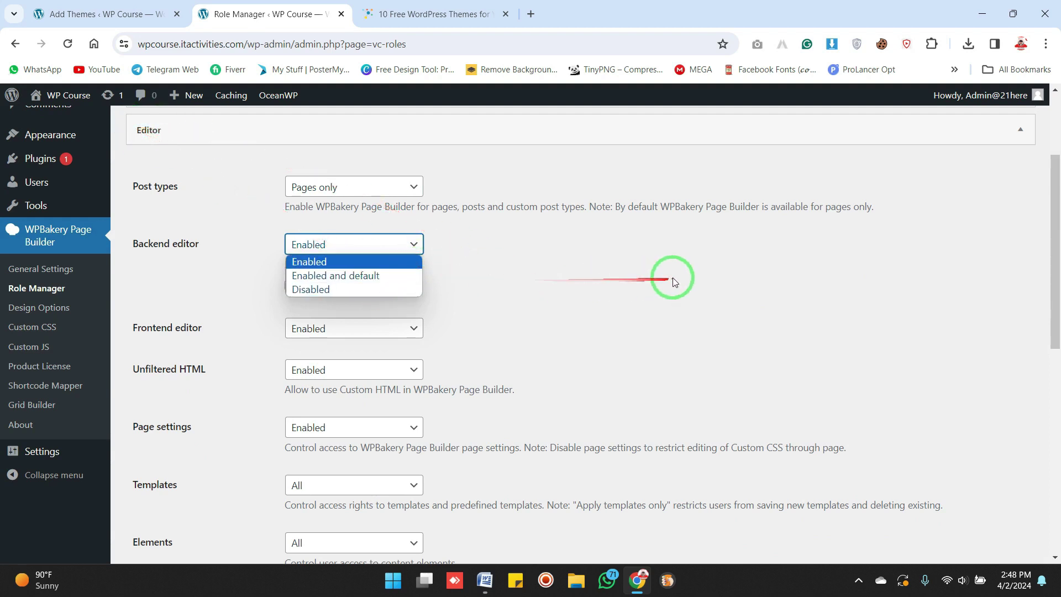
click(604, 279)
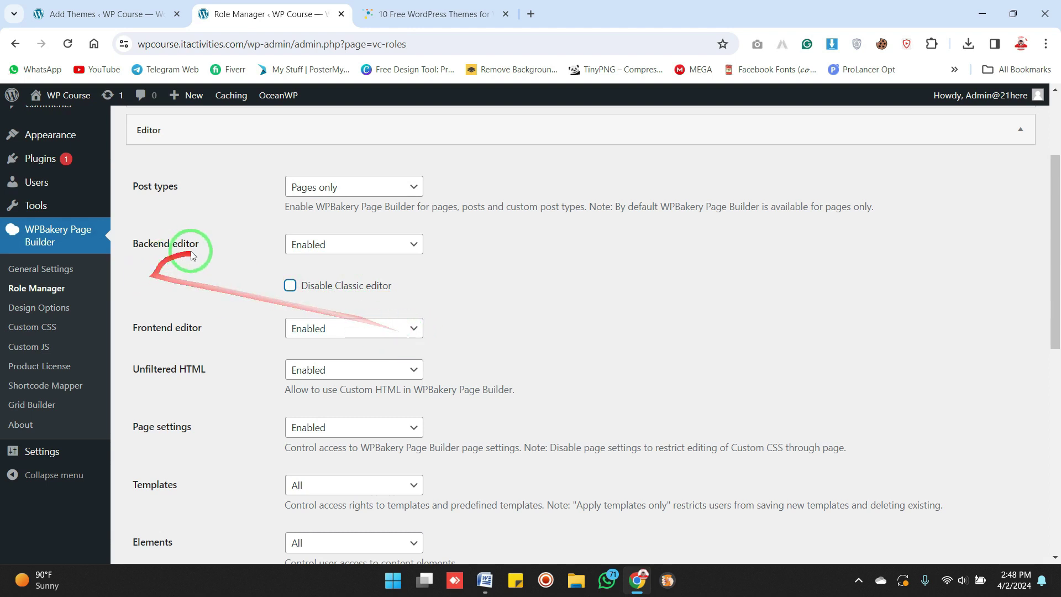
- Compare the Editor role's Backend editor and Frontend editor options, leaving both set to Enabled
drag(212, 243, 133, 243)
shift+click(135, 323)
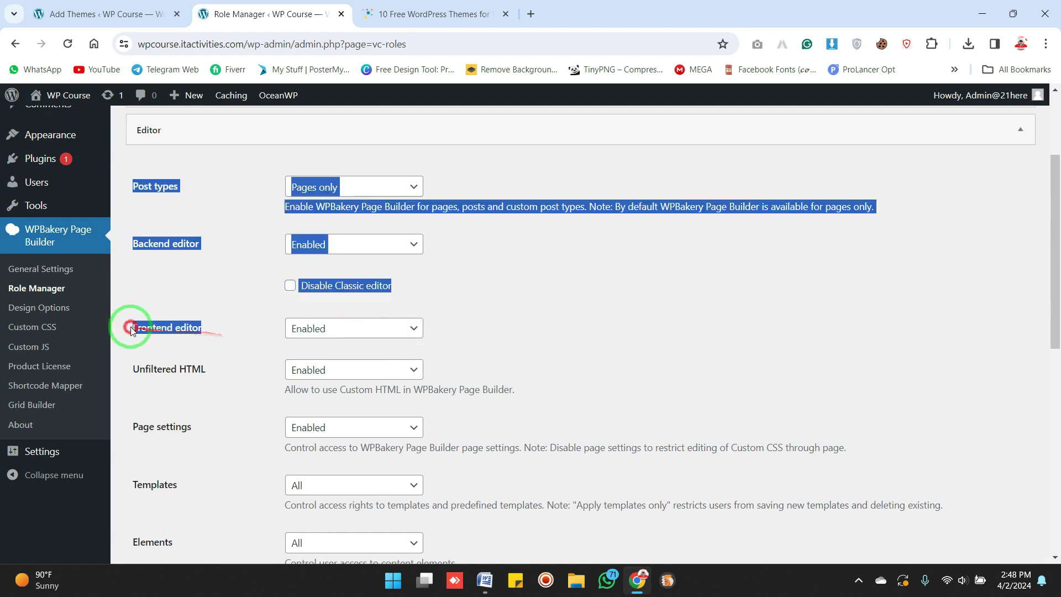
click(237, 300)
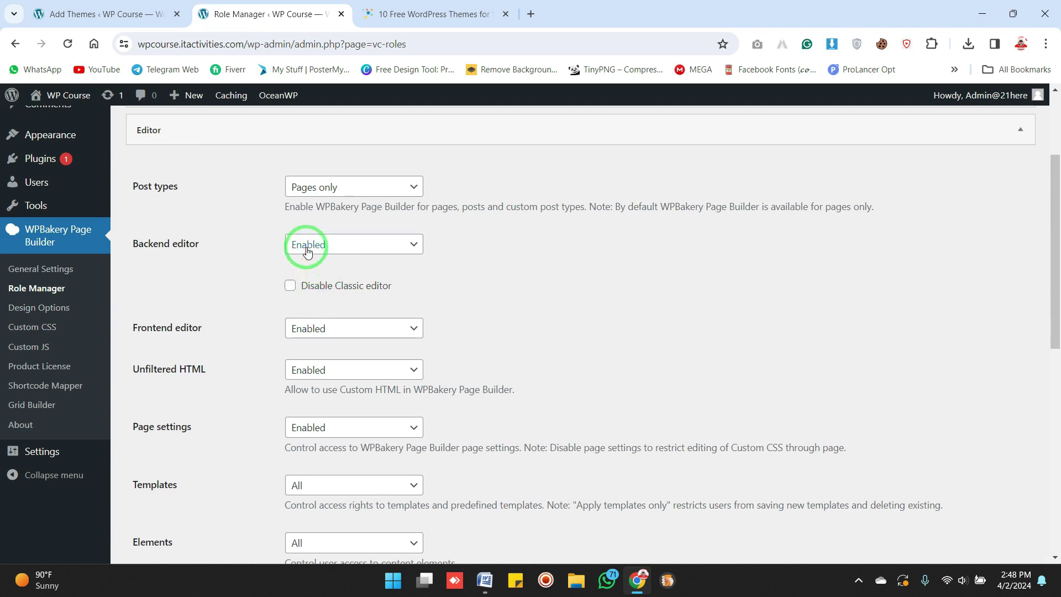
click(399, 250)
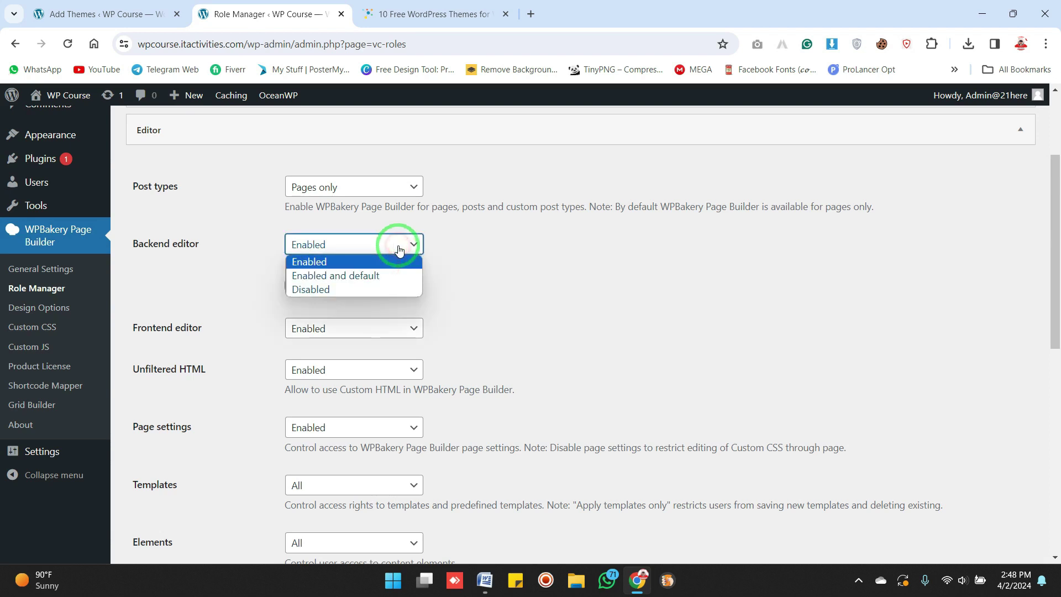
click(399, 249)
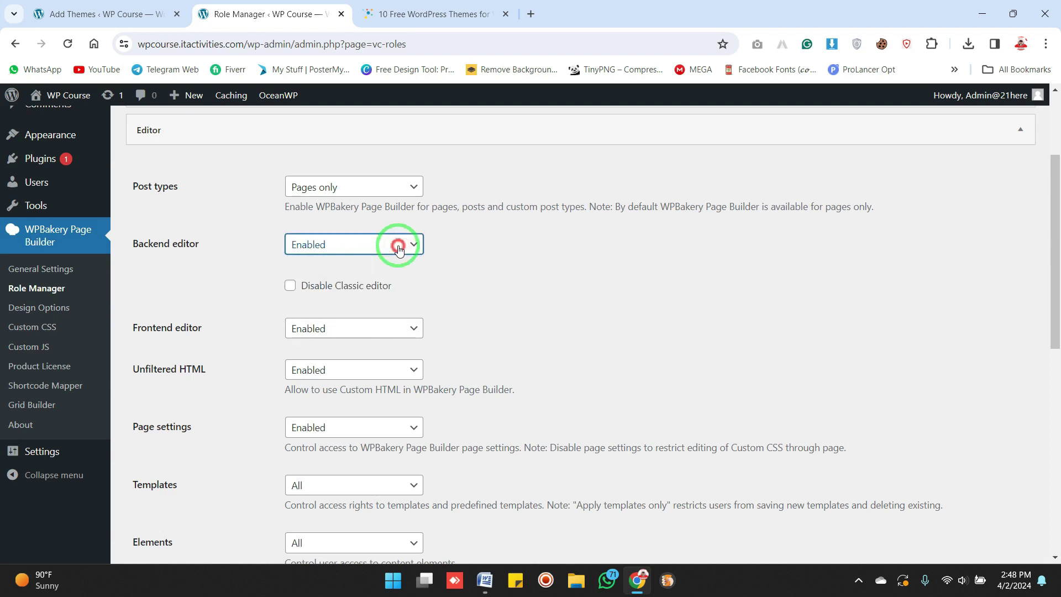
click(399, 331)
click(400, 333)
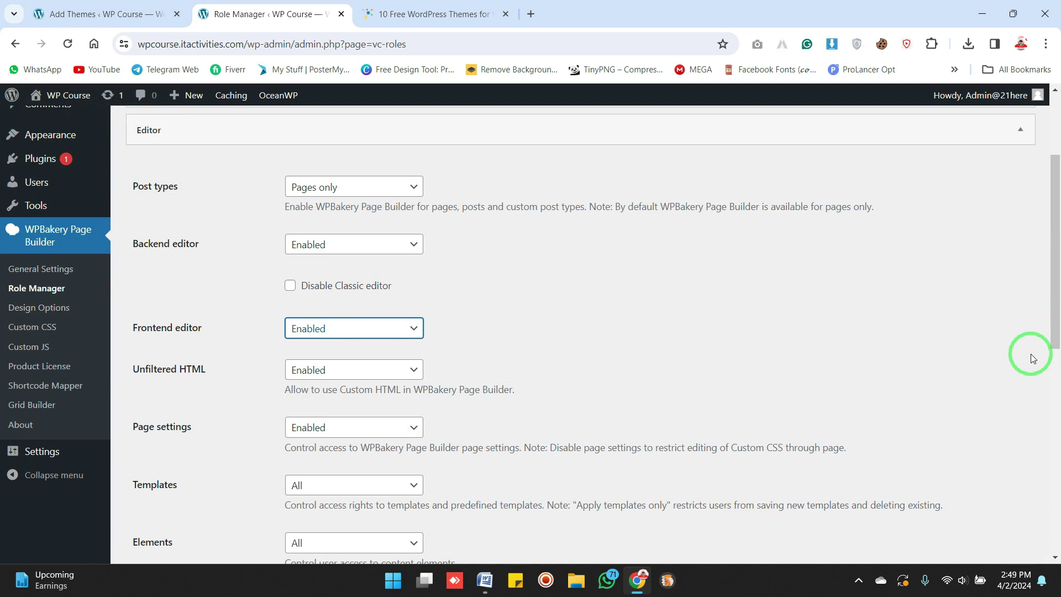
- Look over the remaining Editor role options, glance at the free WordPress themes article and return to the Role Manager
drag(1056, 249, 1056, 307)
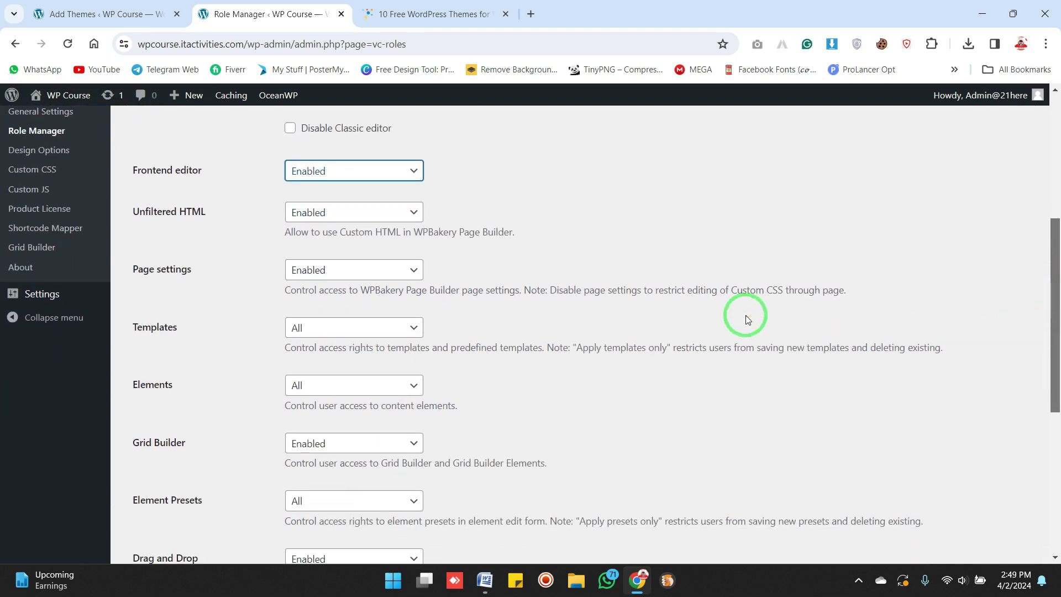
scroll(1052, 303, up, 5)
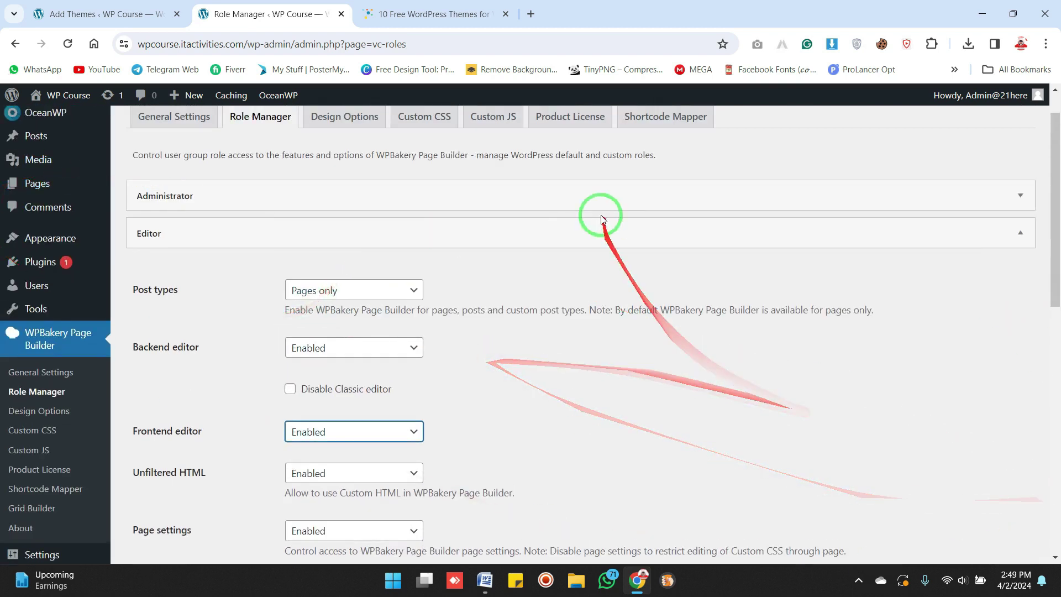
click(382, 14)
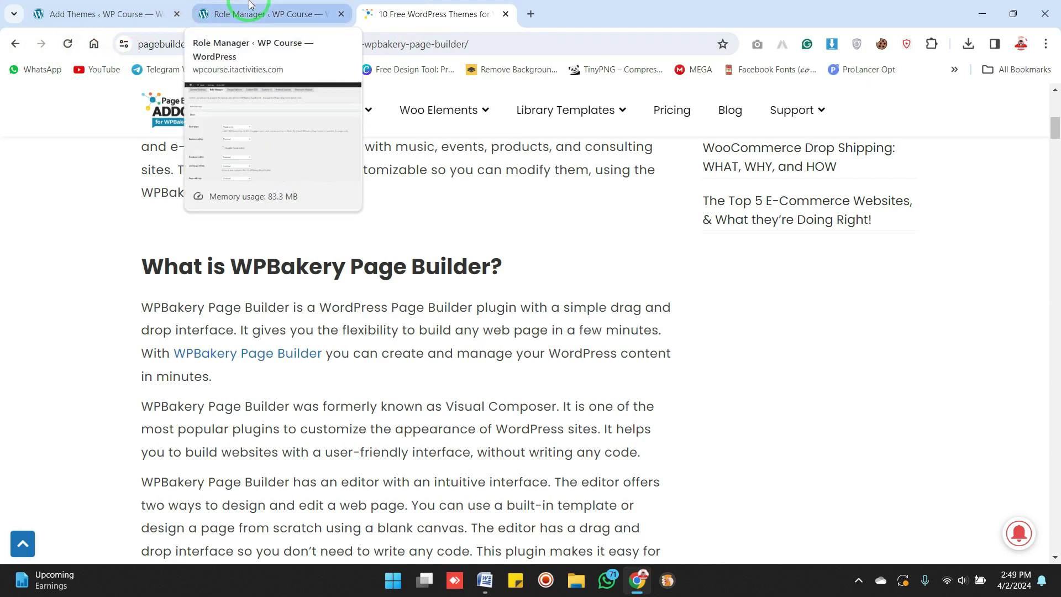
click(268, 6)
- Review the Editor role's access options from Post types down to Grid Builder, leaving Grid Builder set to Enabled
drag(1054, 187, 1056, 246)
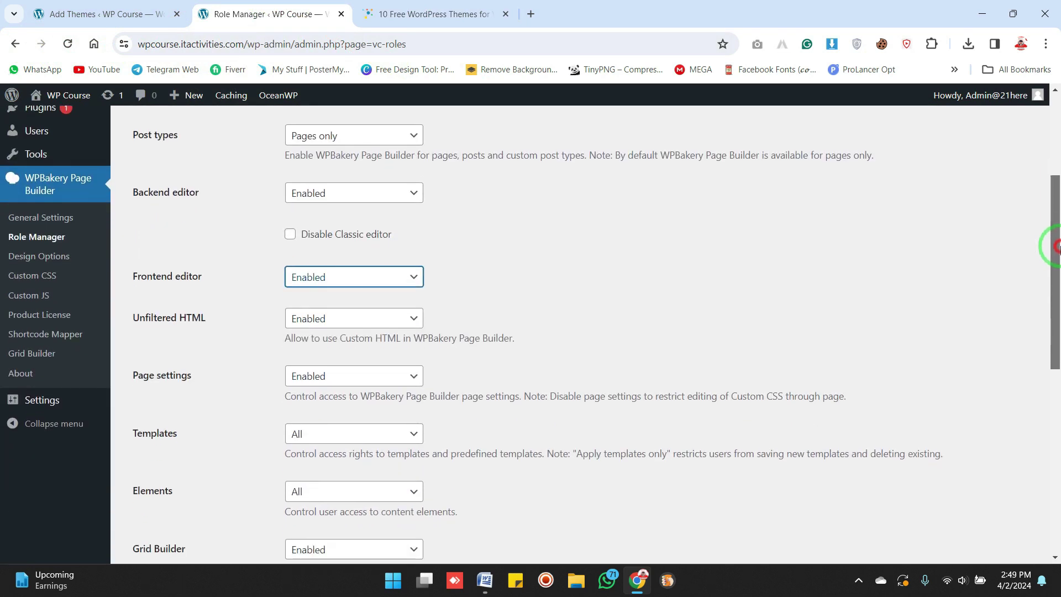
click(919, 254)
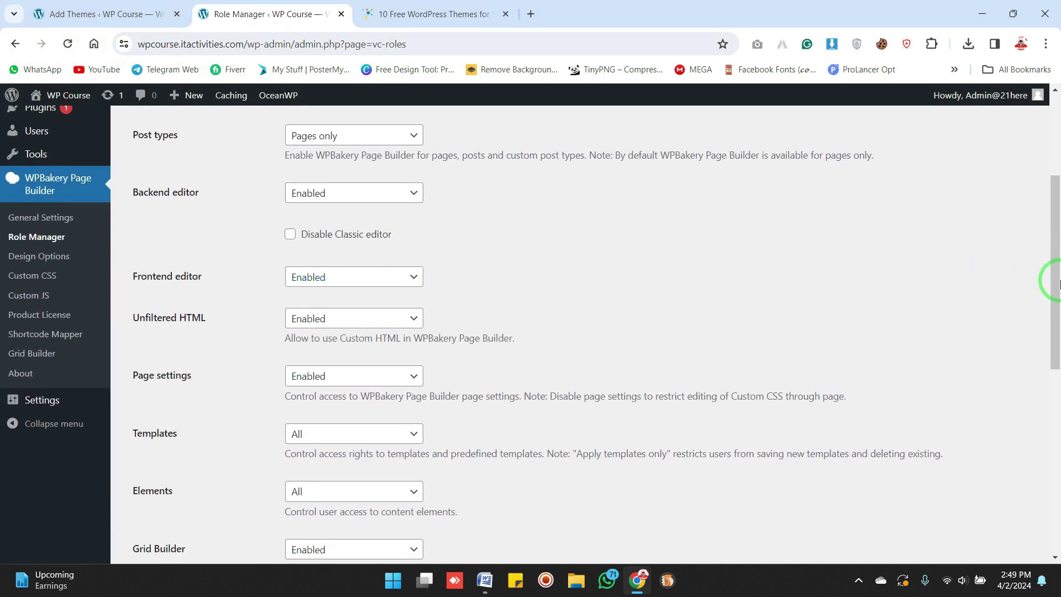
scroll(1060, 283, up, 3)
scroll(1059, 283, down, 6)
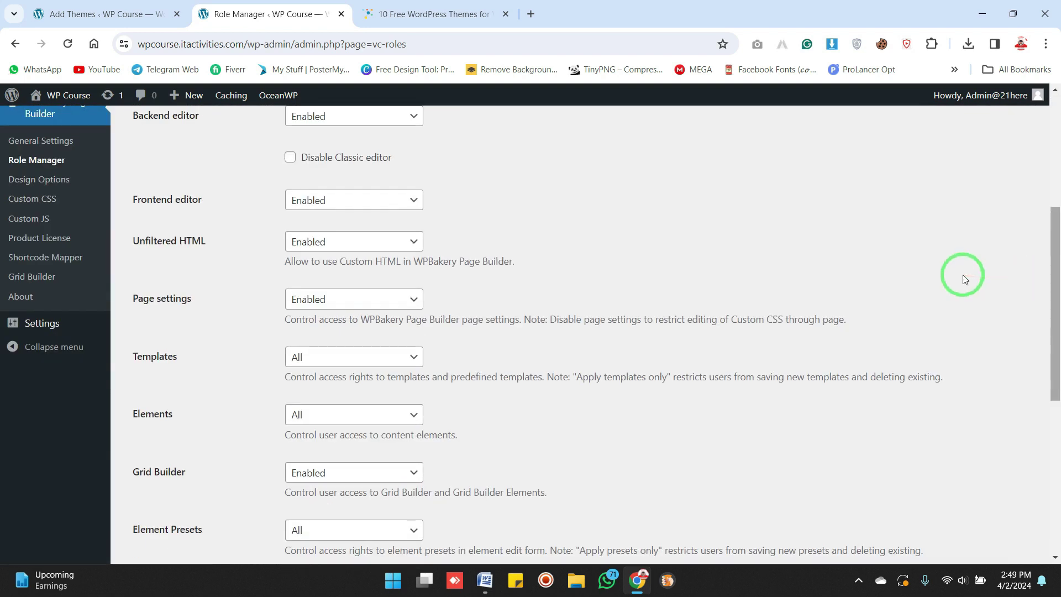
mouse_move(1054, 303)
mouse_down()
mouse_move(1054, 354)
mouse_move(1058, 286)
mouse_up()
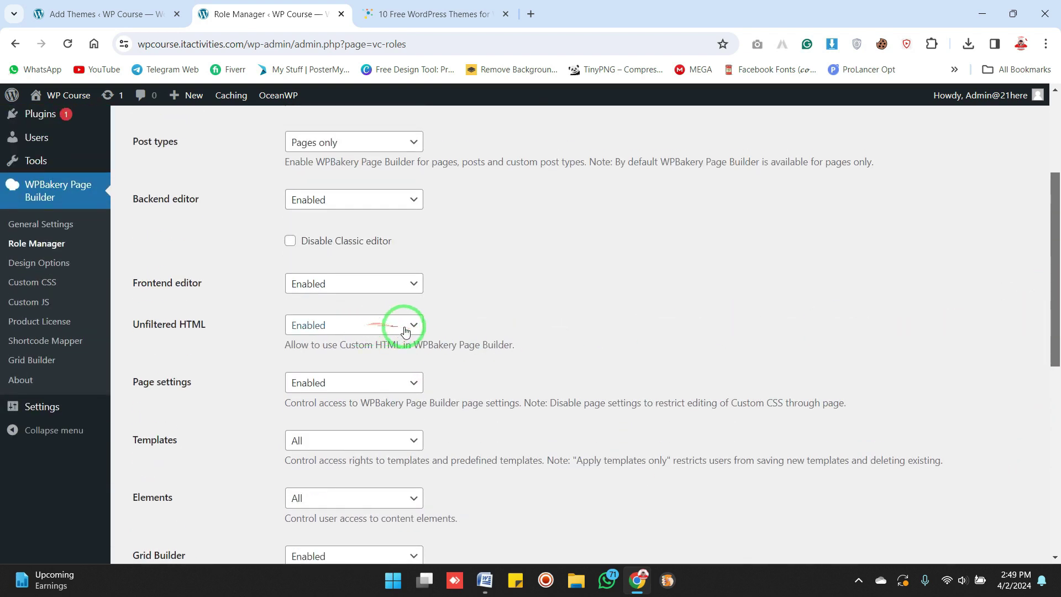
drag(1056, 320, 1052, 355)
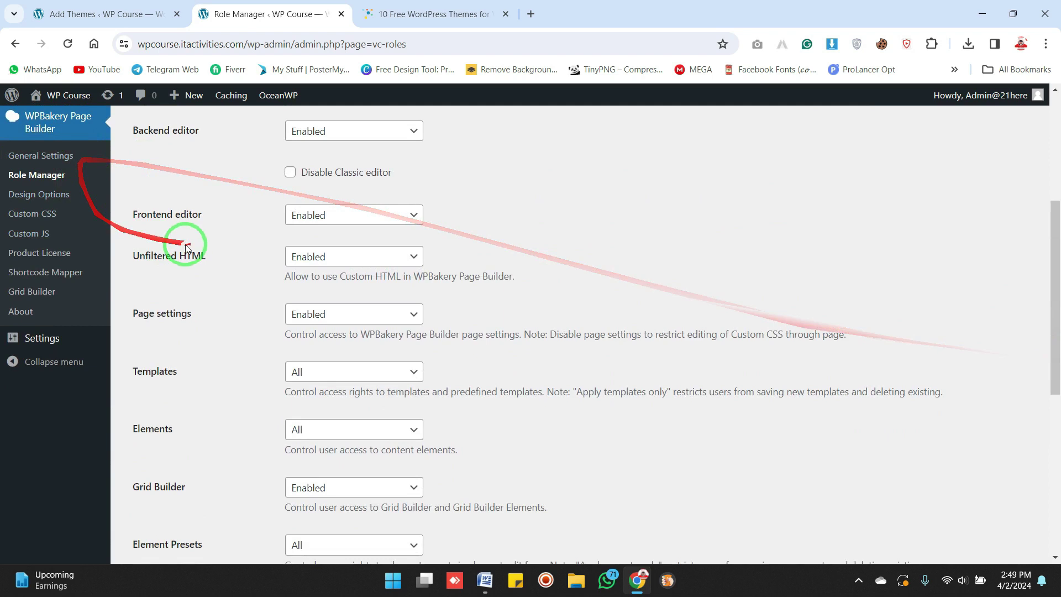
drag(1055, 293, 1056, 320)
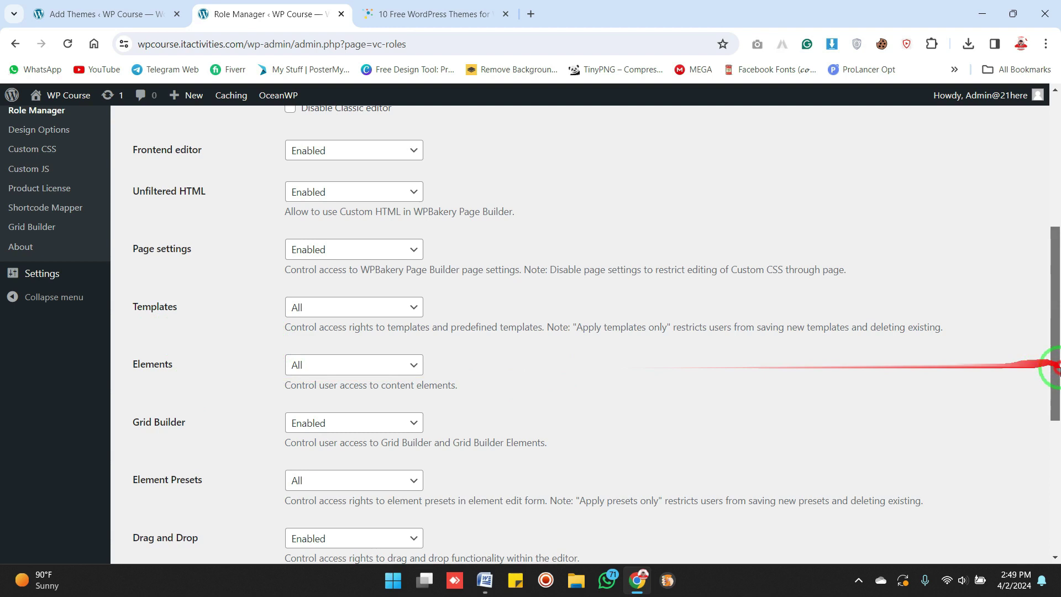
click(413, 424)
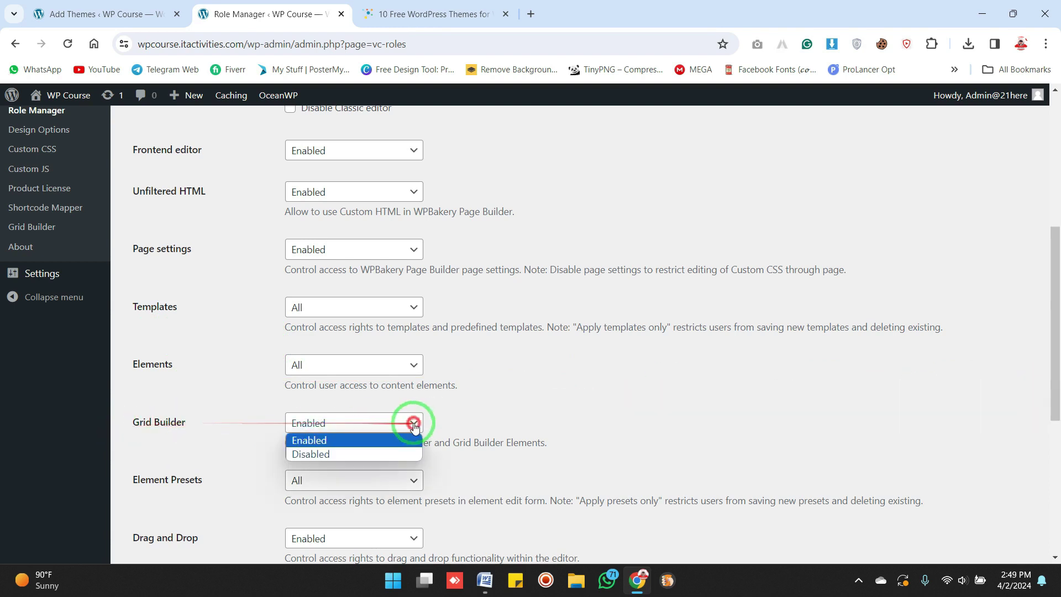
click(575, 420)
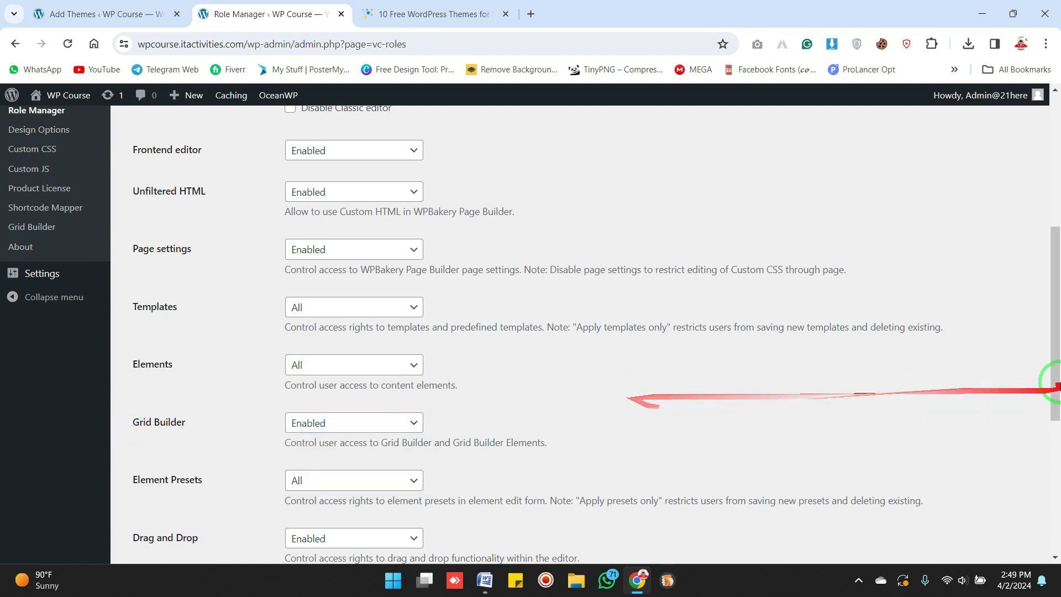
- Examine the Editor role's Element Presets option and first Drag and Drop option without changing them
scroll(1055, 384, down, 2)
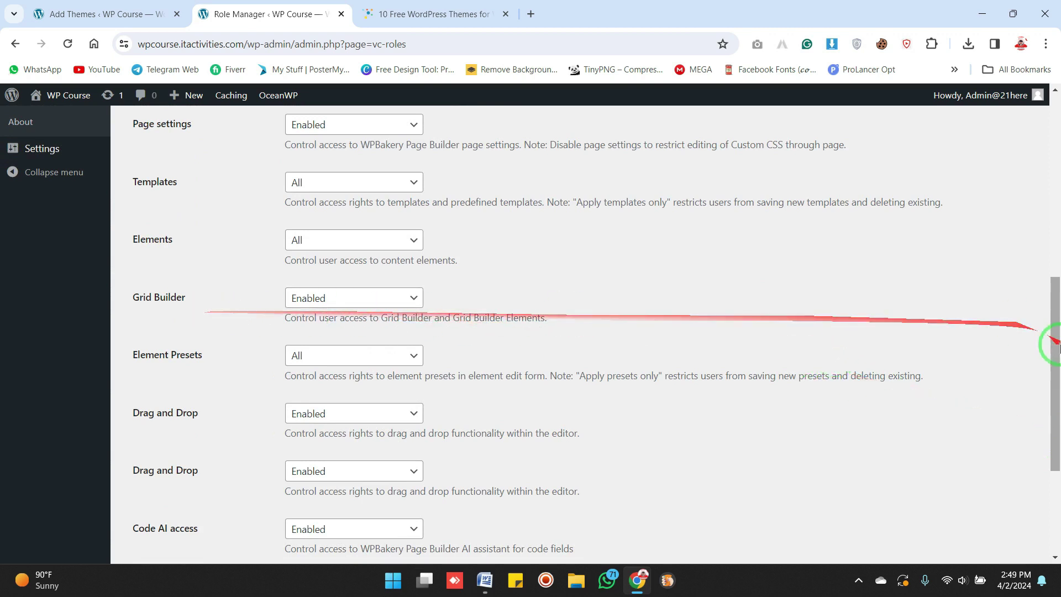
scroll(1048, 359, down, 1)
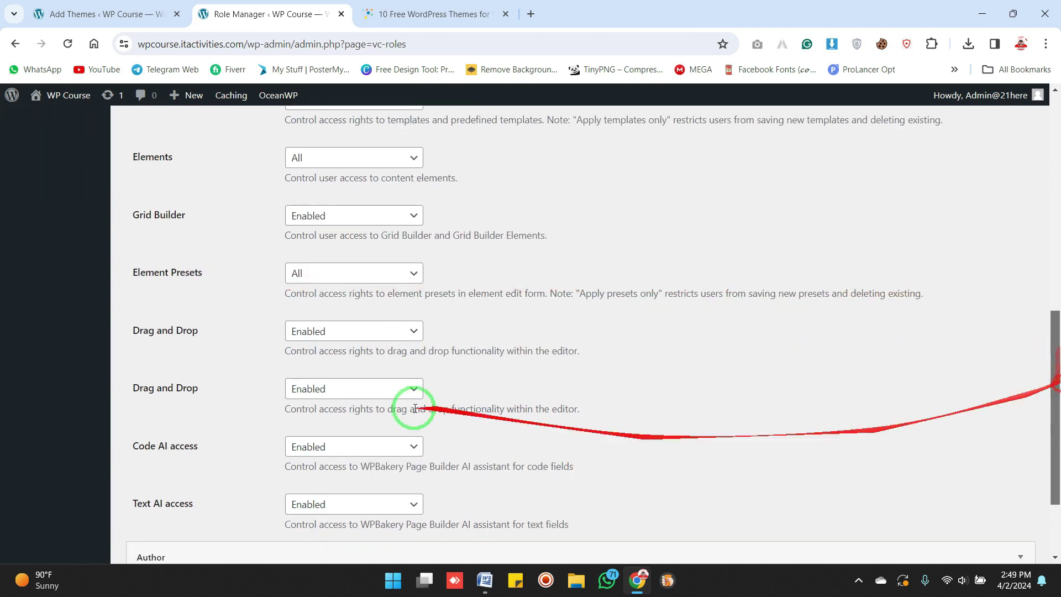
click(403, 333)
click(403, 336)
click(152, 268)
drag(151, 267, 724, 272)
click(755, 273)
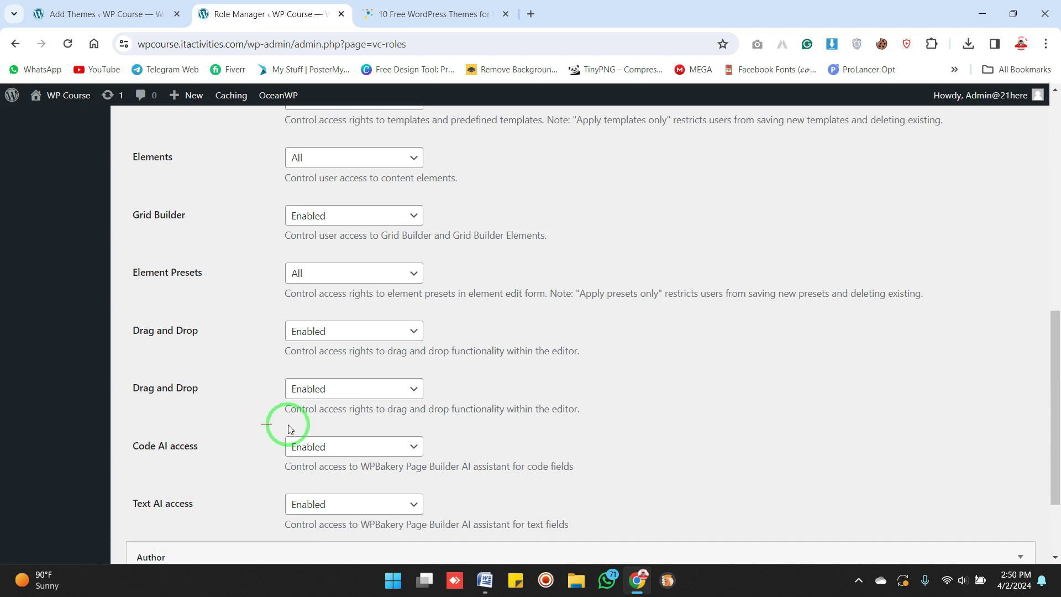
- Examine the choices for the Editor role's second Drag and Drop option and Text AI access, keeping both Enabled
click(356, 392)
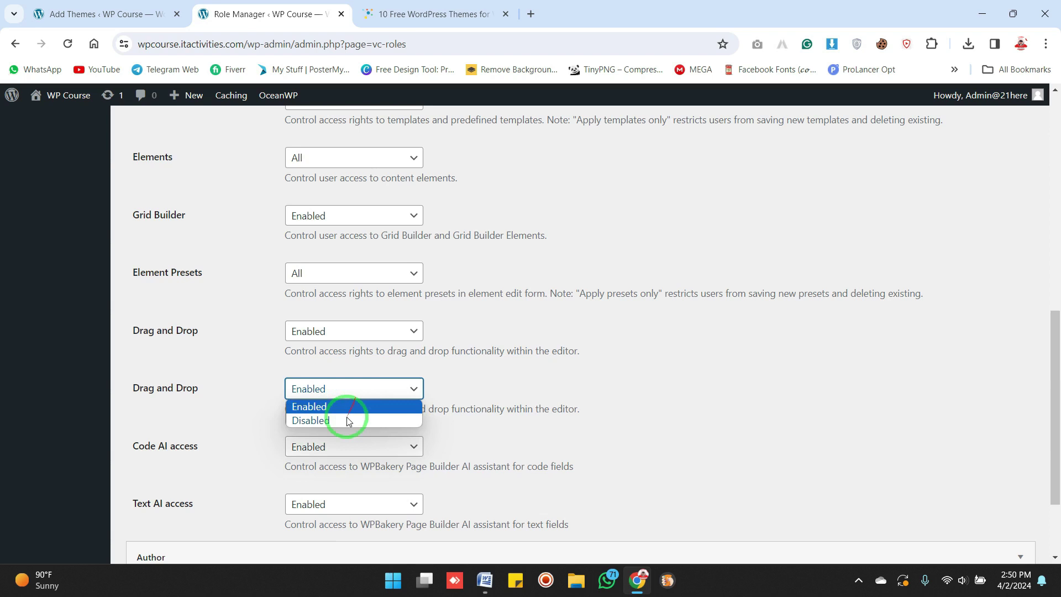
click(346, 505)
click(346, 507)
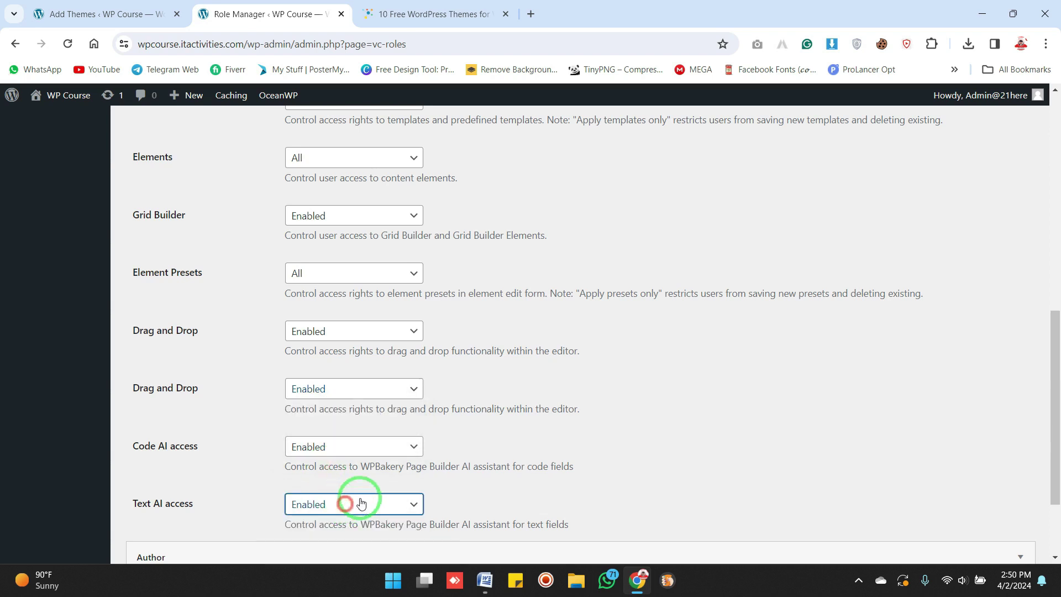
- Expand the Author role and review its access options down to Text AI access
drag(1051, 367, 1051, 434)
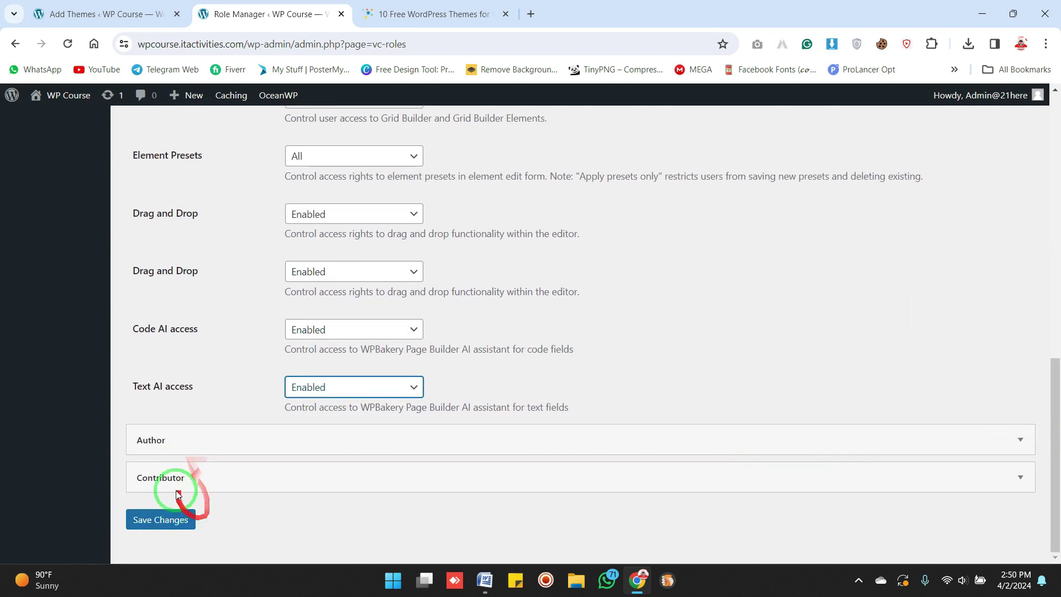
click(1020, 440)
click(1022, 441)
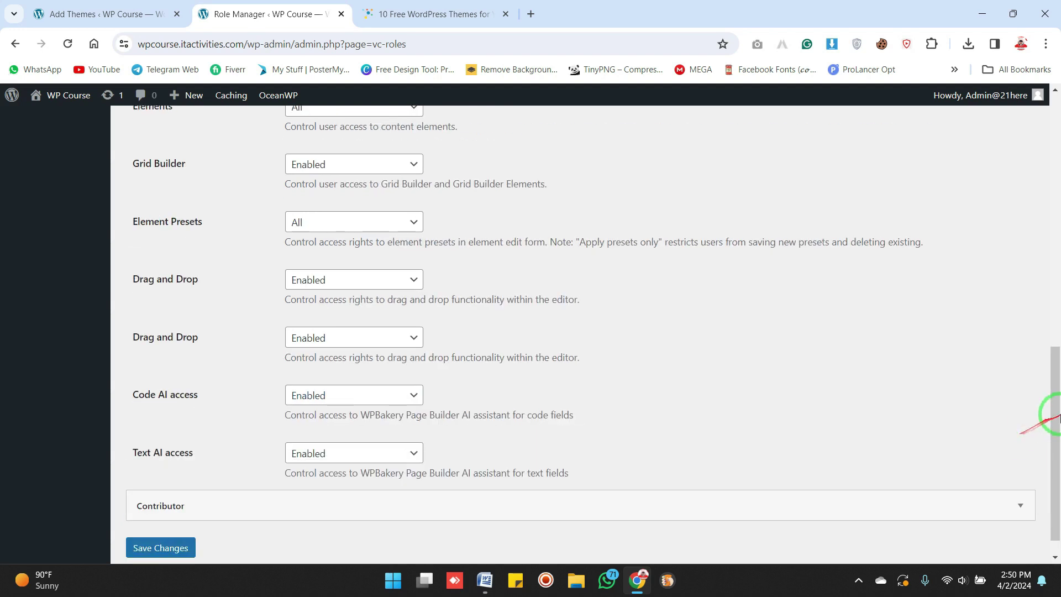
scroll(1041, 414, up, 5)
drag(1056, 395, 1049, 581)
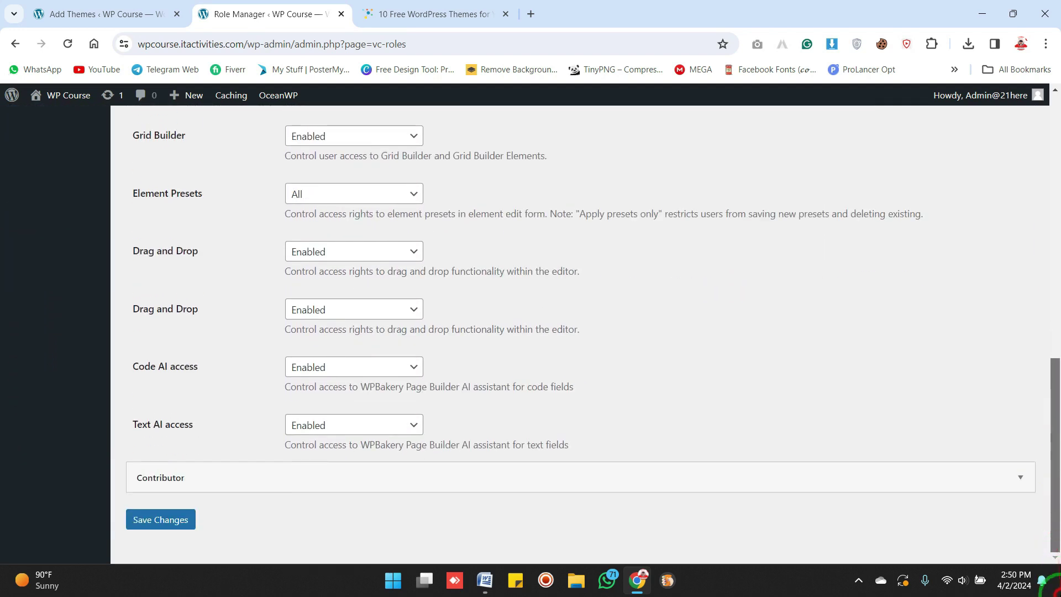
- Expand the Contributor role, review its access options and collapse the section
click(1016, 478)
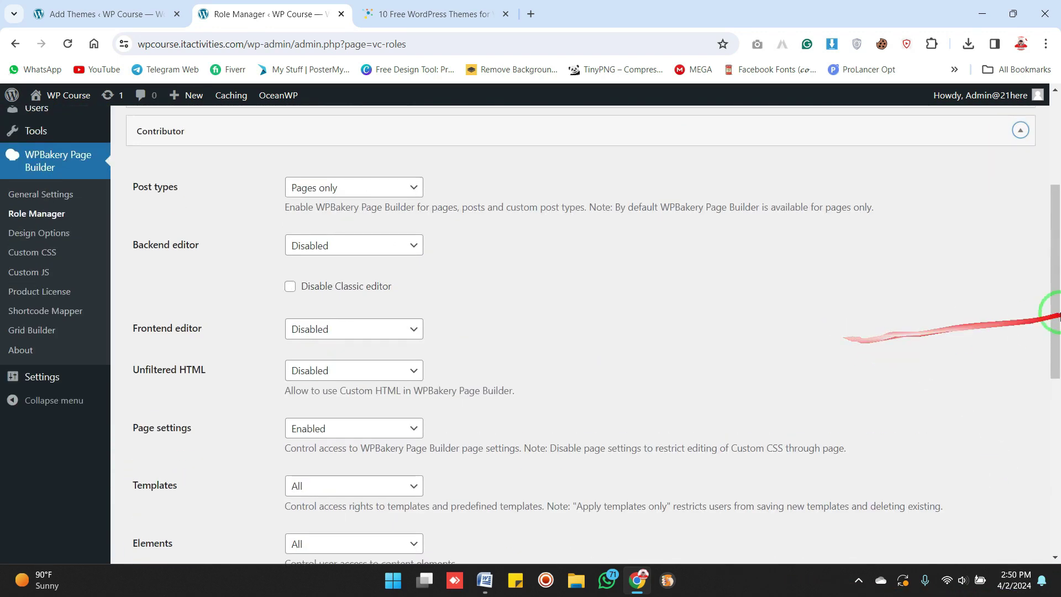
drag(1056, 287, 1042, 214)
click(1020, 311)
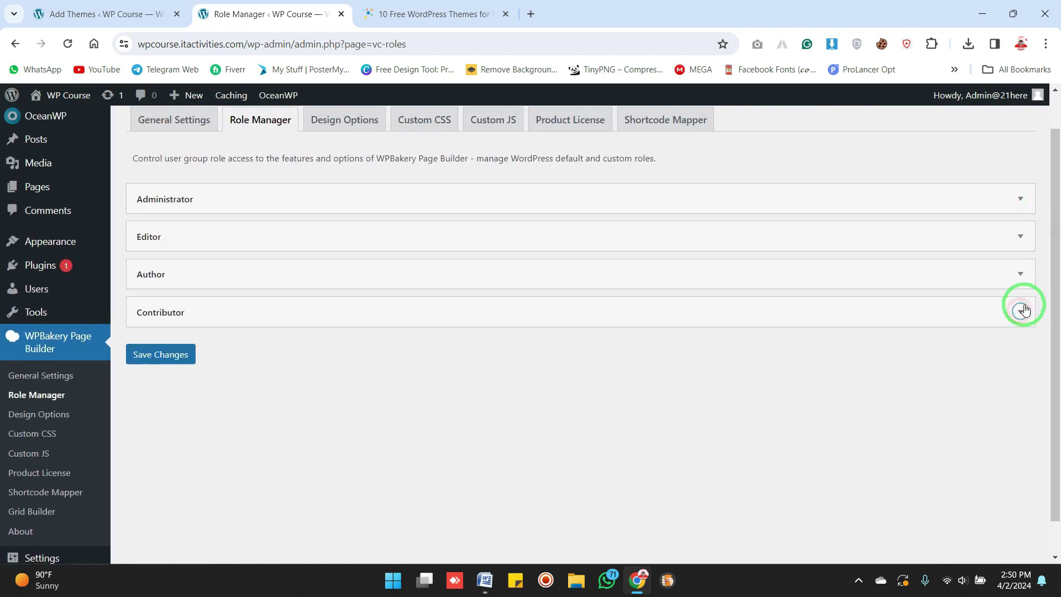
scroll(1050, 436, up, 2)
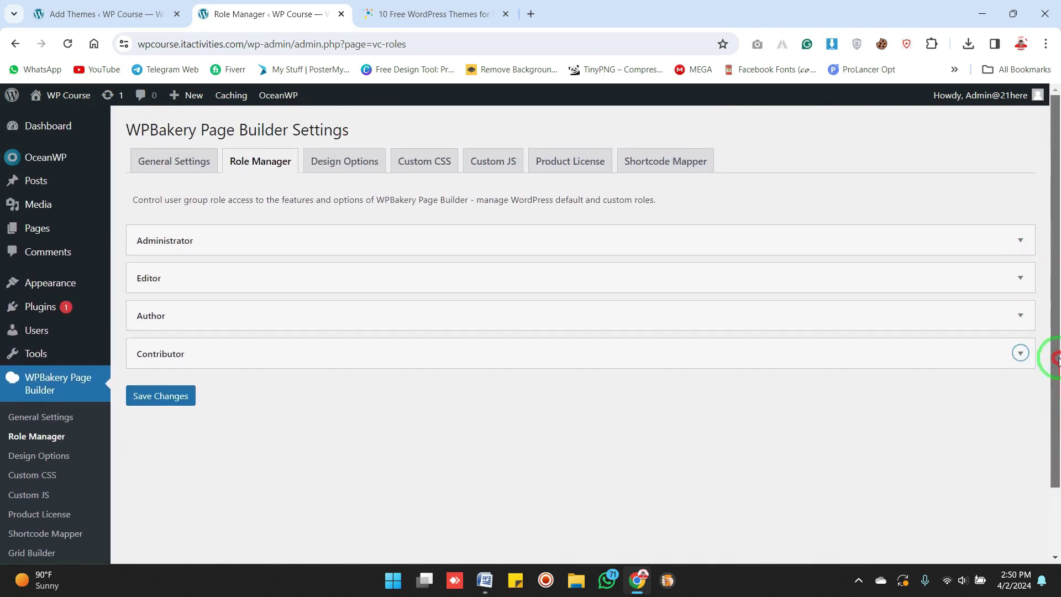
- Open the WPBakery Design Options settings and toggle the use of custom design options on and back off
click(362, 166)
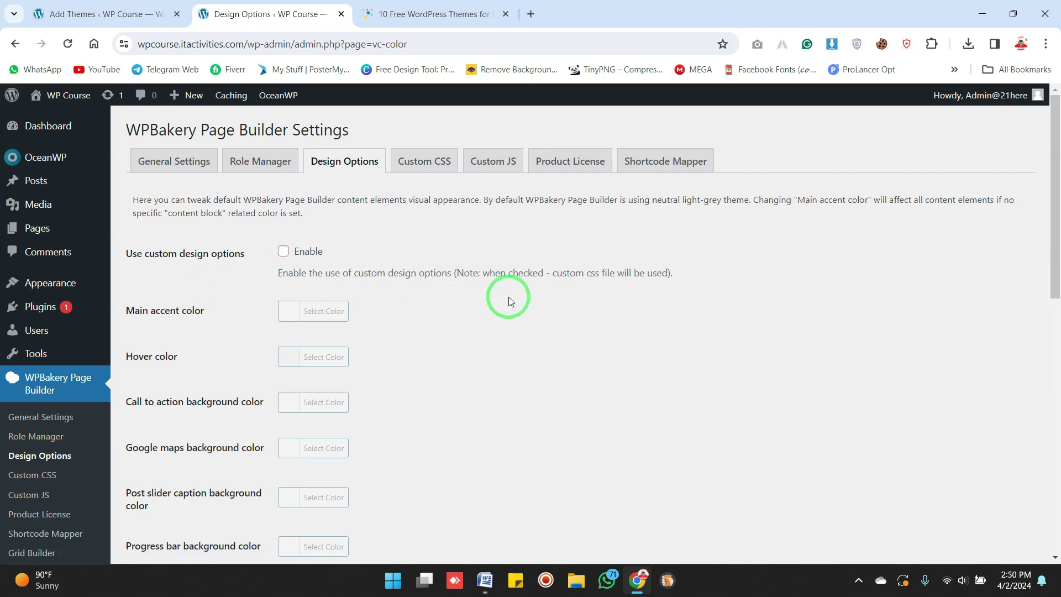
click(285, 254)
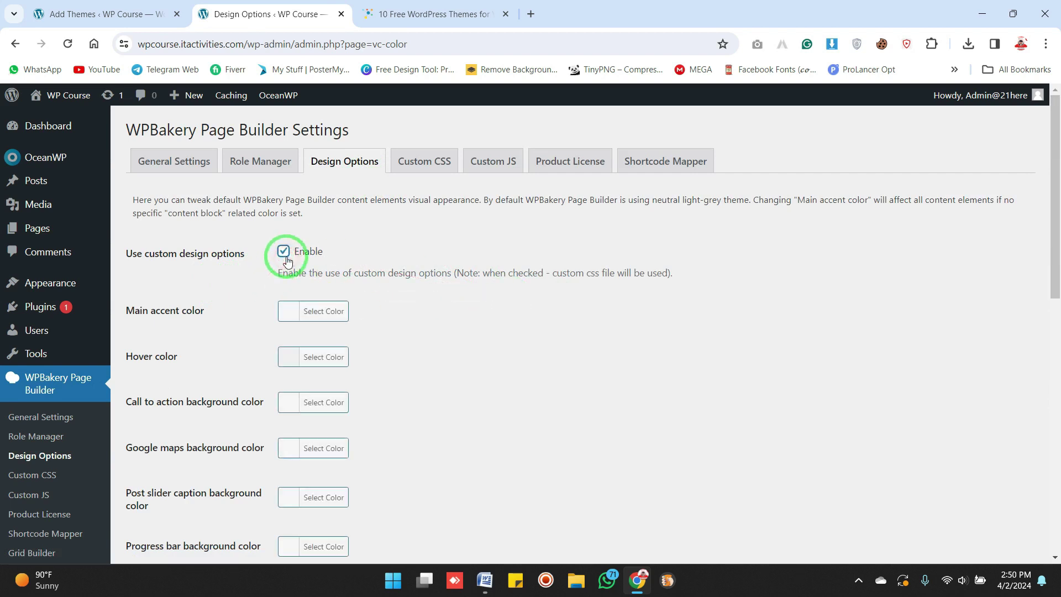
click(285, 256)
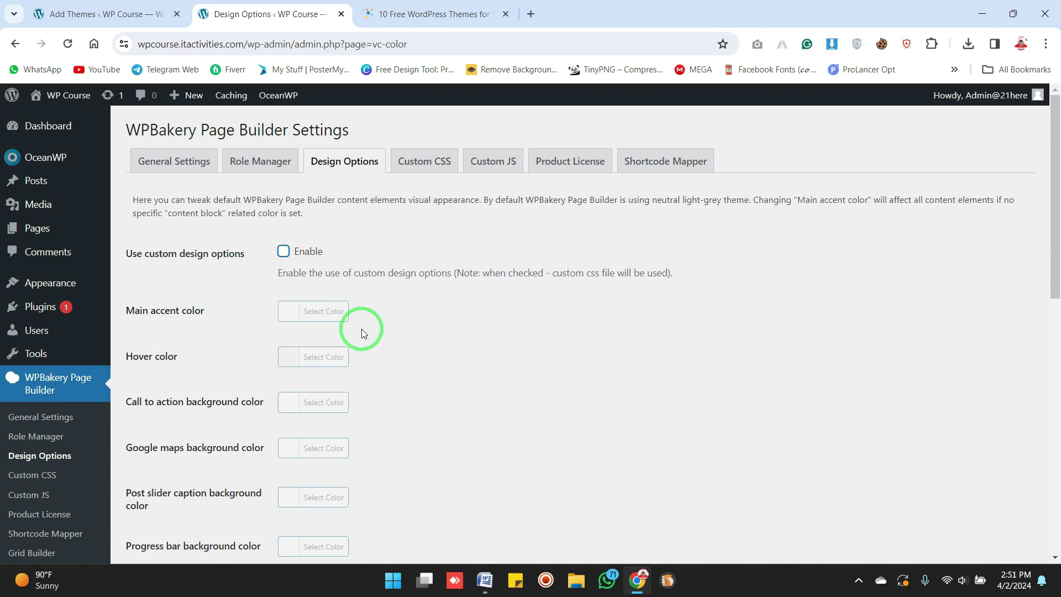
- Look at the article on free WordPress themes for WPBakery and return to the Design Options settings
click(449, 4)
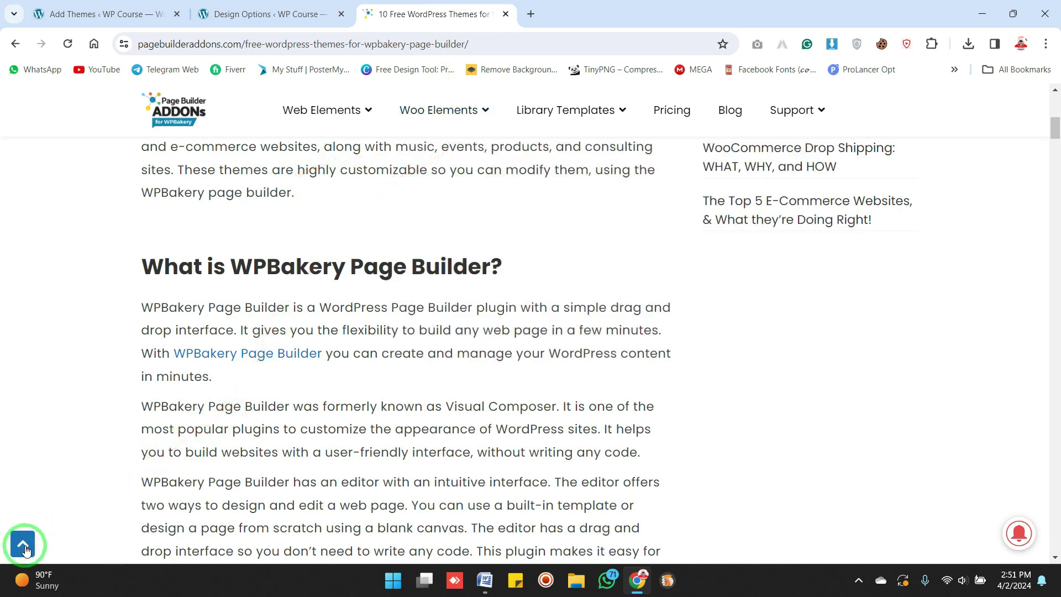
click(284, 10)
drag(1055, 197, 1053, 207)
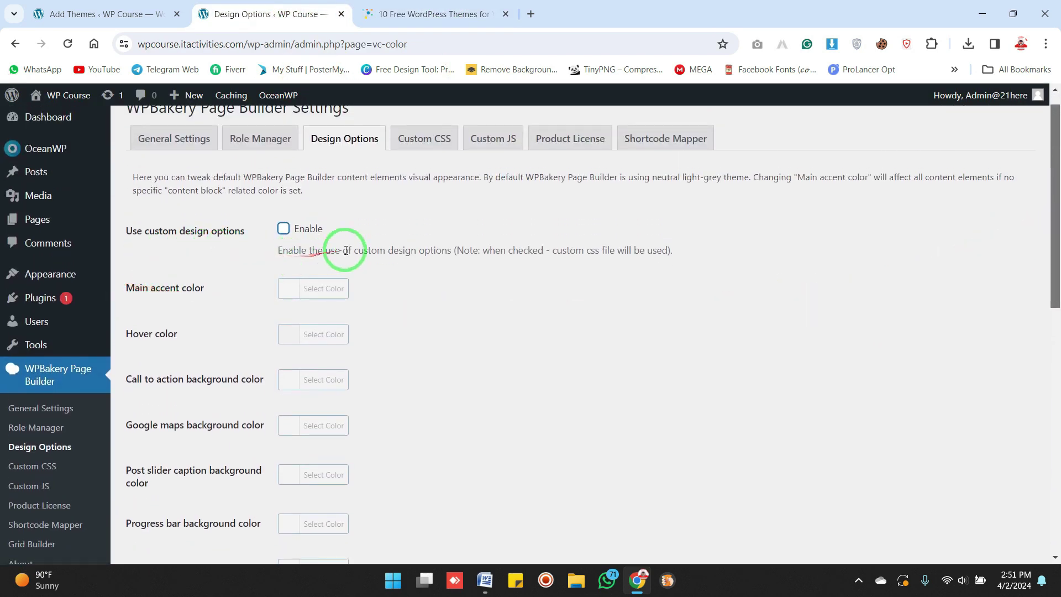
- Enable the use of custom design options and choose a medium grey as the main accent color
click(282, 229)
drag(215, 289, 248, 272)
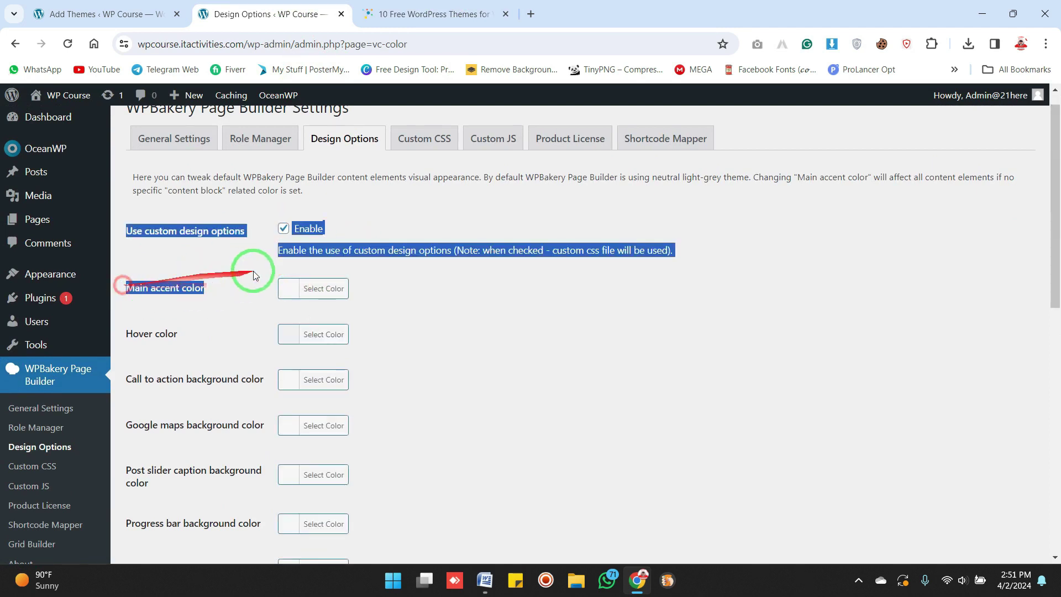
click(314, 288)
drag(360, 315, 403, 362)
click(250, 474)
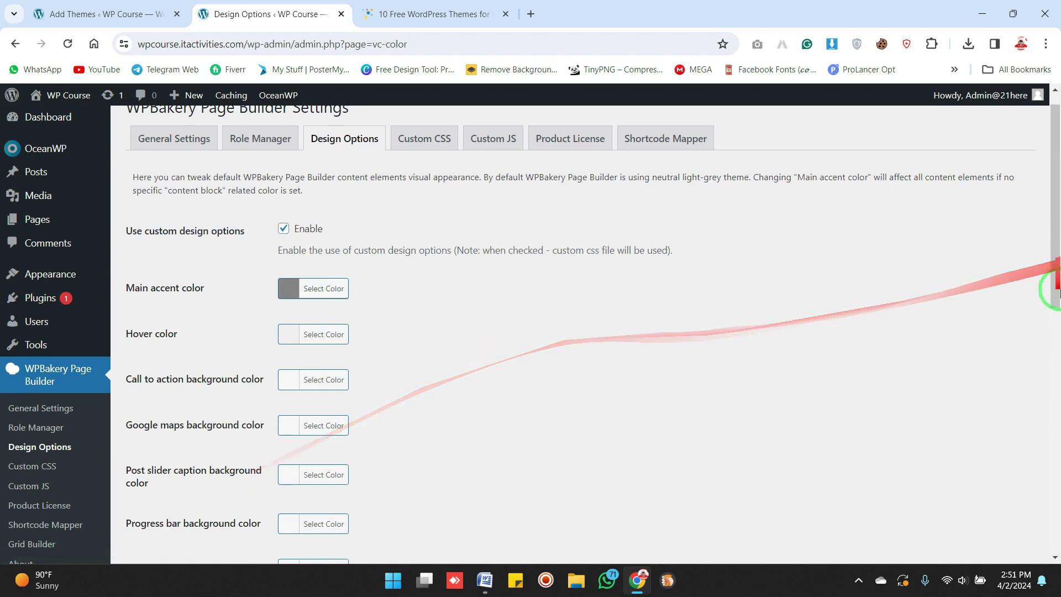
- Set the hover color to the dark grey #6d6d6d
scroll(1038, 279, down, 1)
click(340, 267)
drag(365, 327, 374, 362)
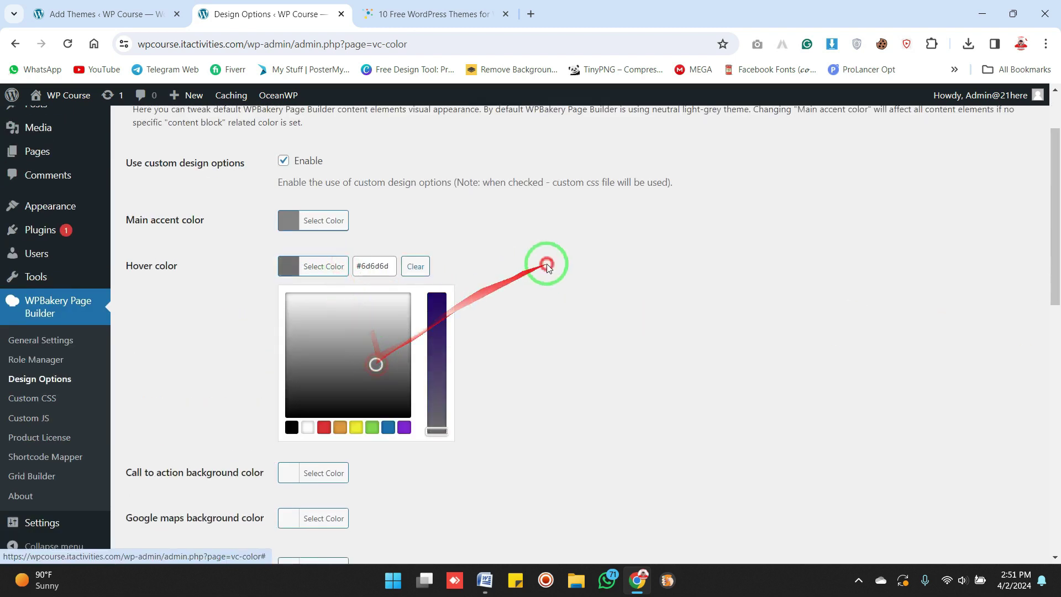
click(545, 264)
- View the Woo Elements list on the Page Builder Addons site and return to the Design Options settings
click(474, 27)
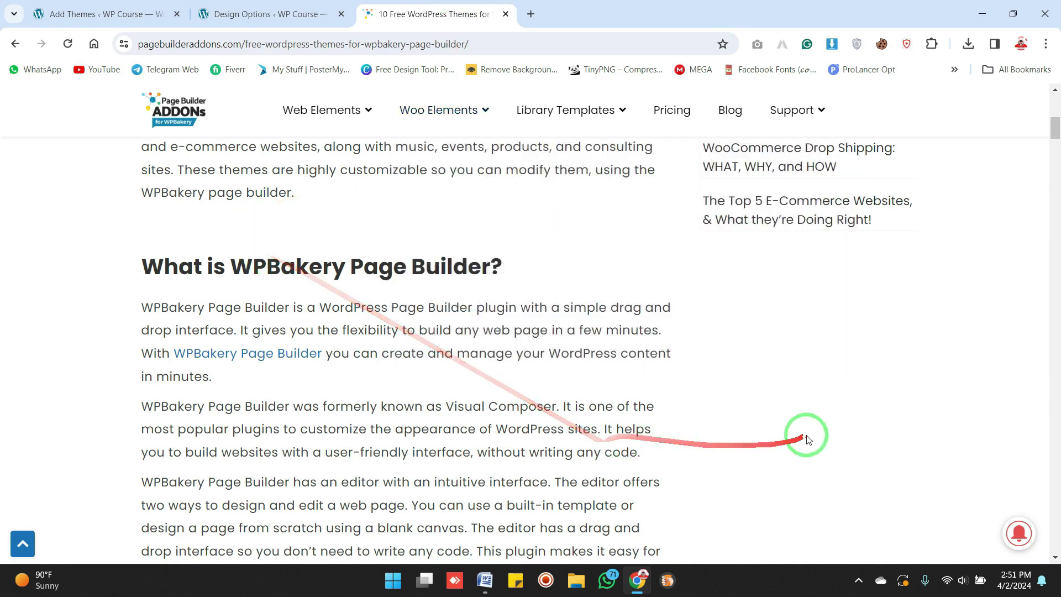
mouse_move(442, 112)
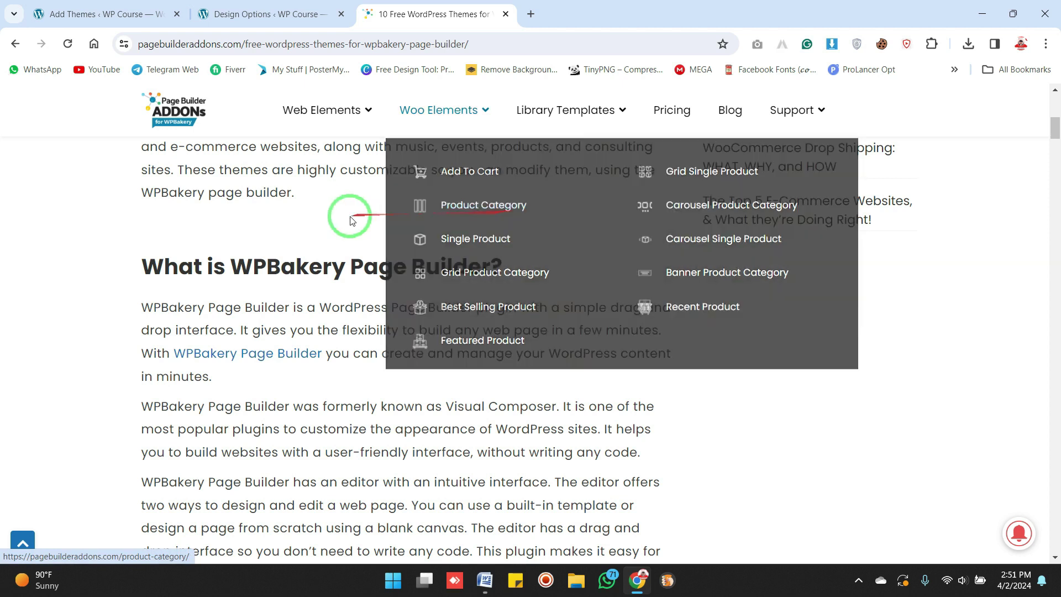
click(271, 14)
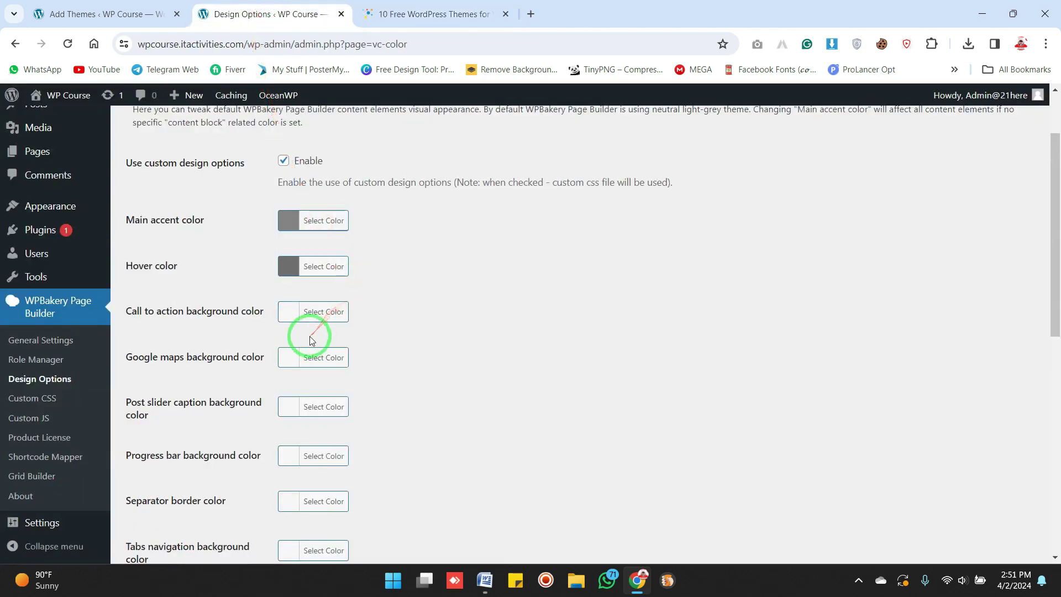
- Review the remaining Design Options settings, from the call to action background color down to the end of the page
click(323, 323)
click(503, 286)
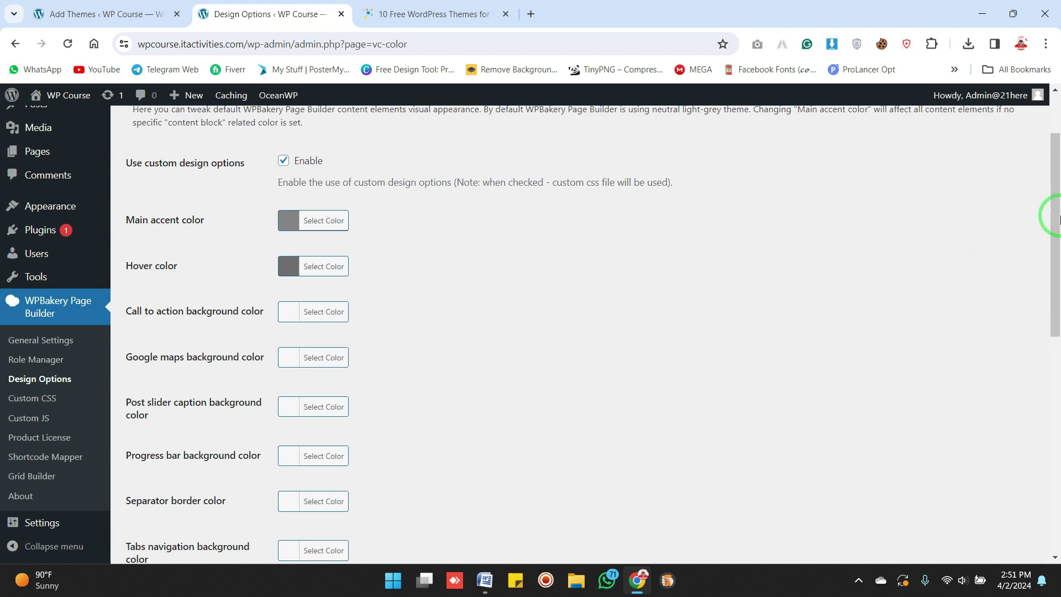
drag(1056, 218, 1048, 256)
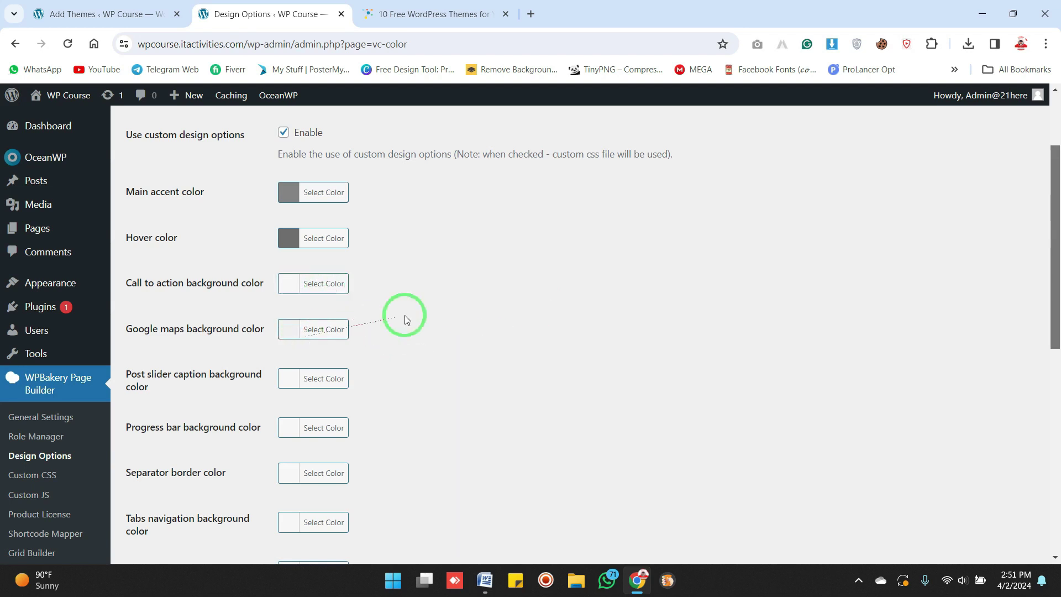
drag(1054, 309, 1057, 392)
drag(303, 305, 273, 307)
click(717, 295)
click(984, 225)
drag(1054, 356, 1045, 192)
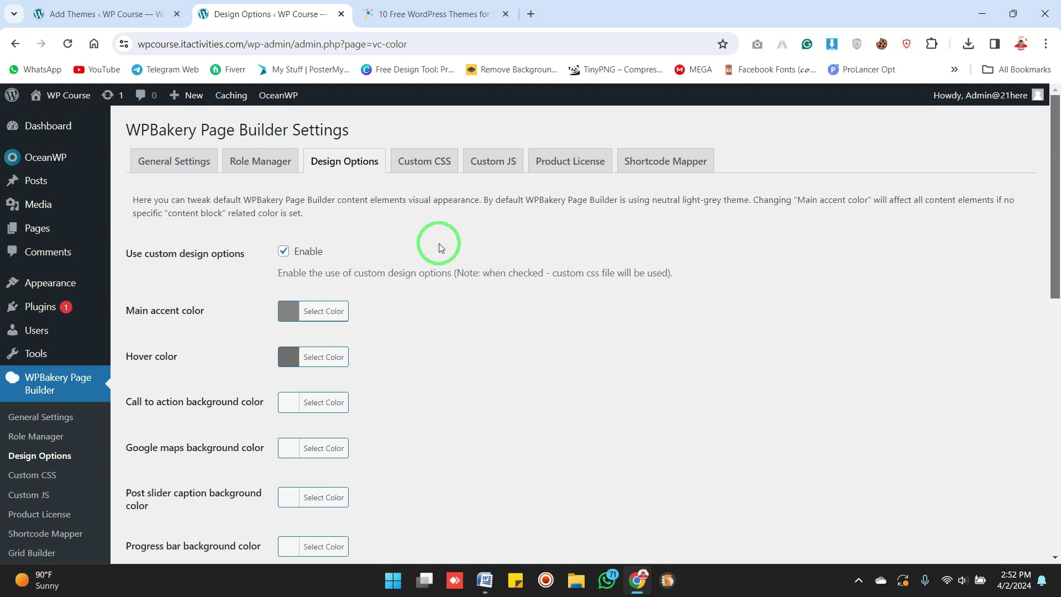
- Inspect the Custom CSS and Custom JS settings and their empty code editors
click(431, 160)
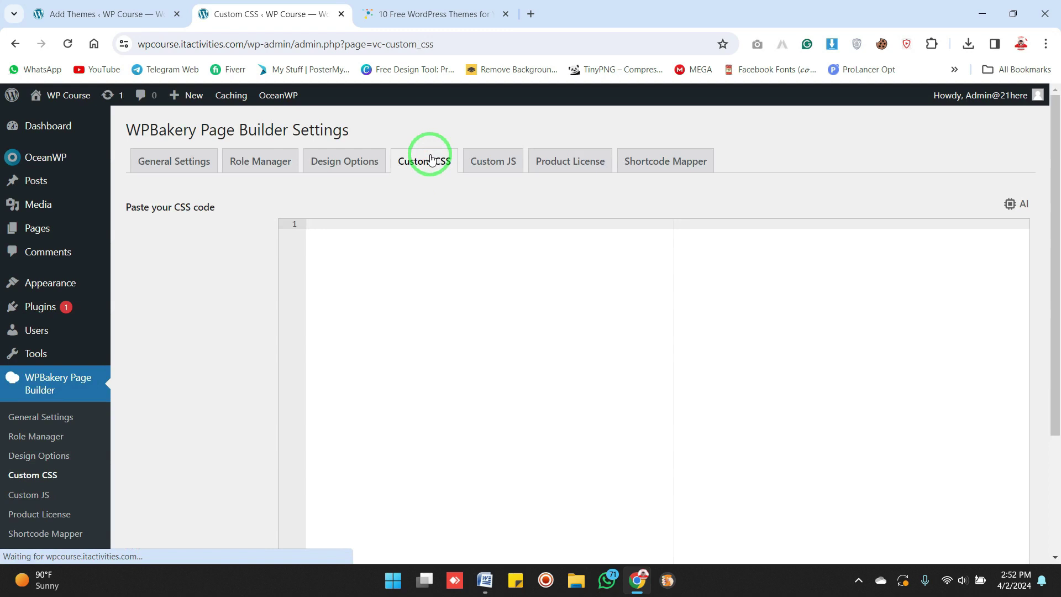
click(432, 228)
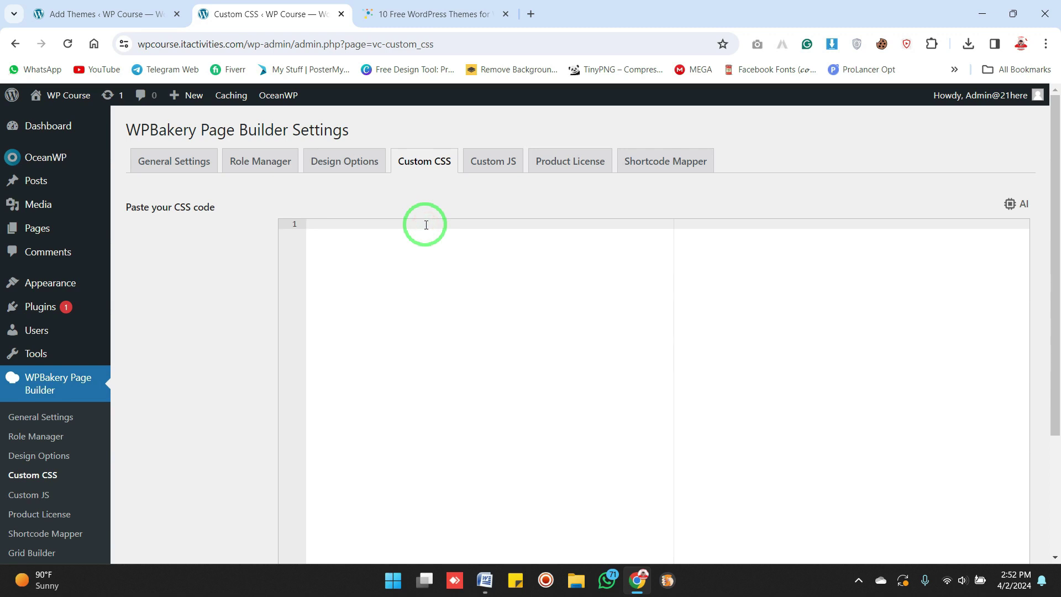
click(506, 170)
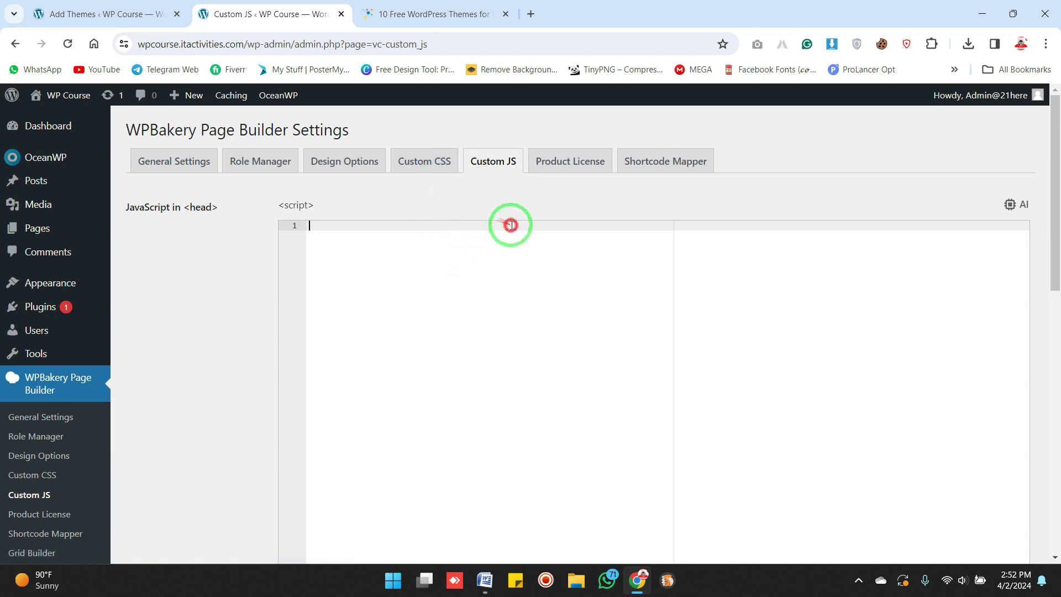
click(435, 164)
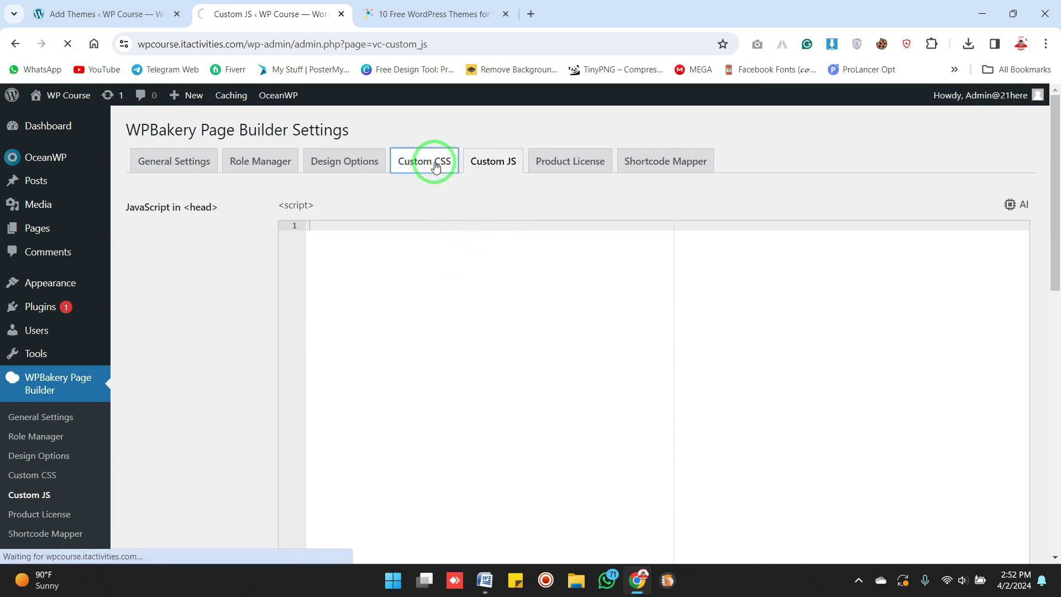
- Open the Product License settings and read the note on activating and deactivating WPBakery Page Builder
click(580, 166)
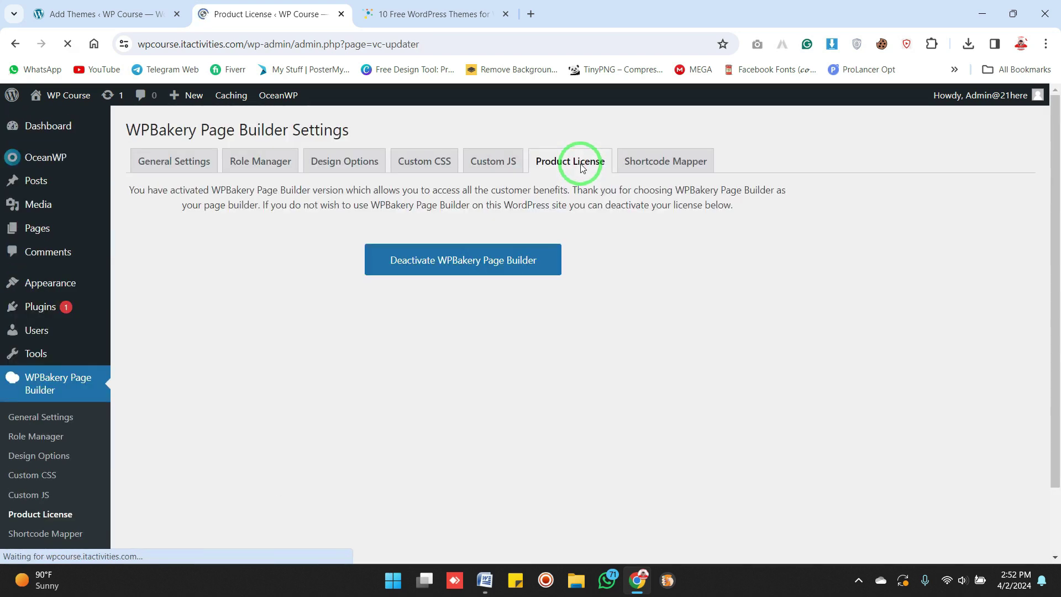
drag(125, 187, 674, 206)
click(701, 264)
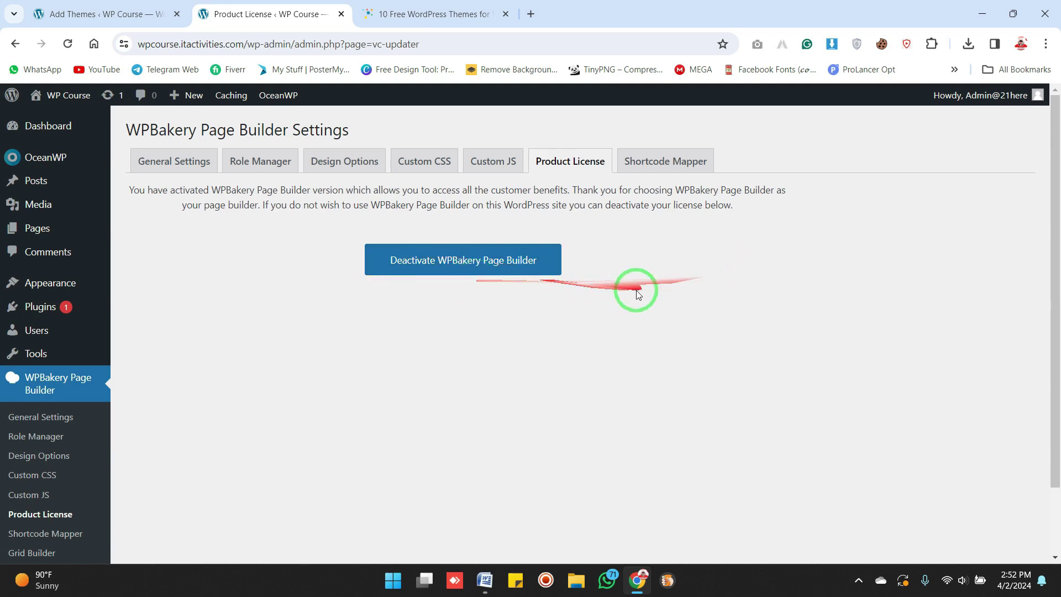
- Open the Shortcode Mapper settings, read the description of mapping third-party shortcodes and look over the page
click(678, 166)
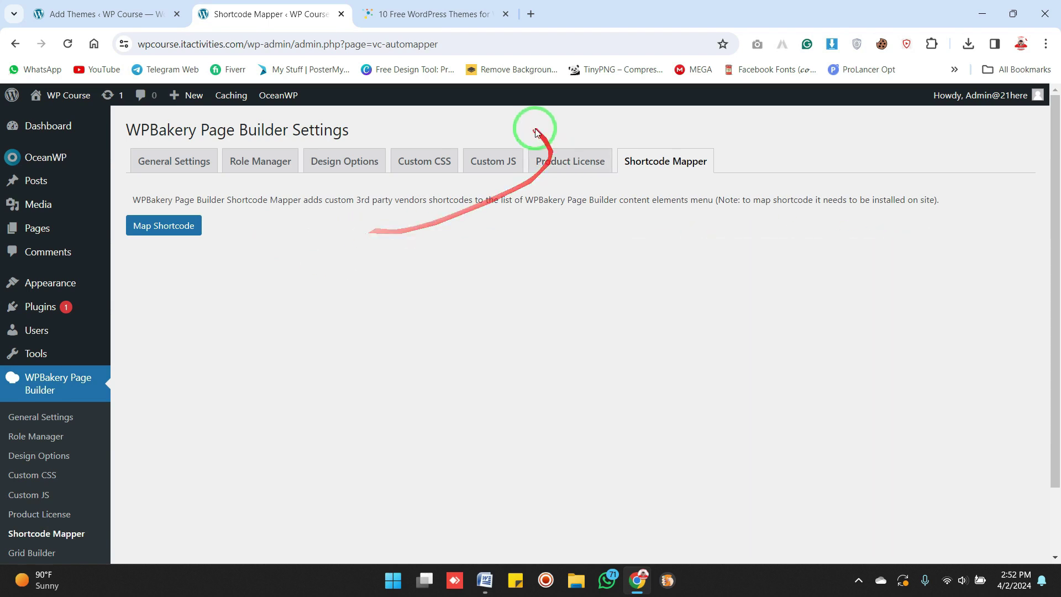
drag(131, 199, 199, 197)
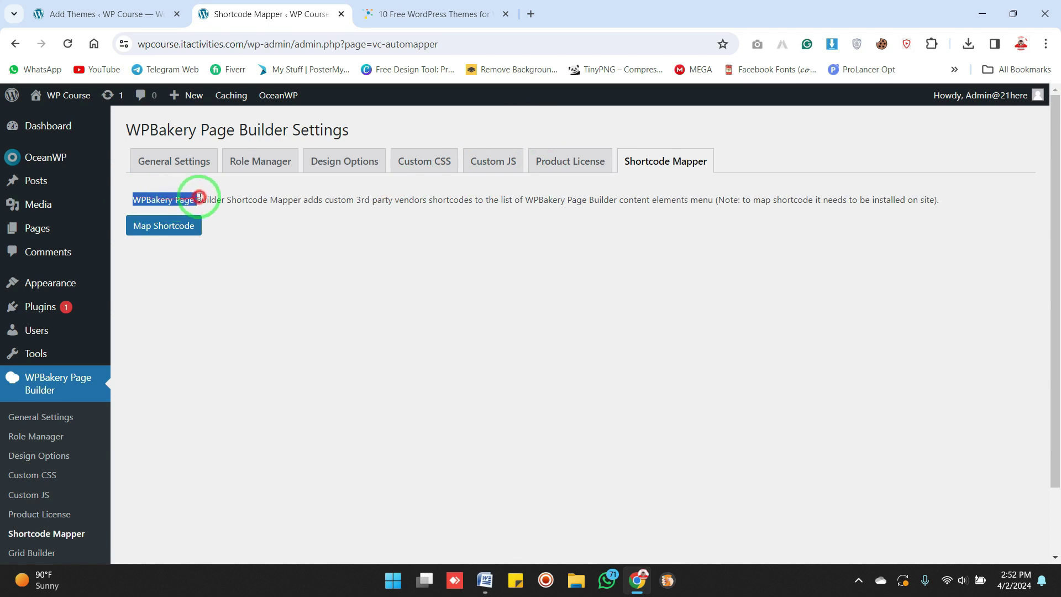
click(209, 199)
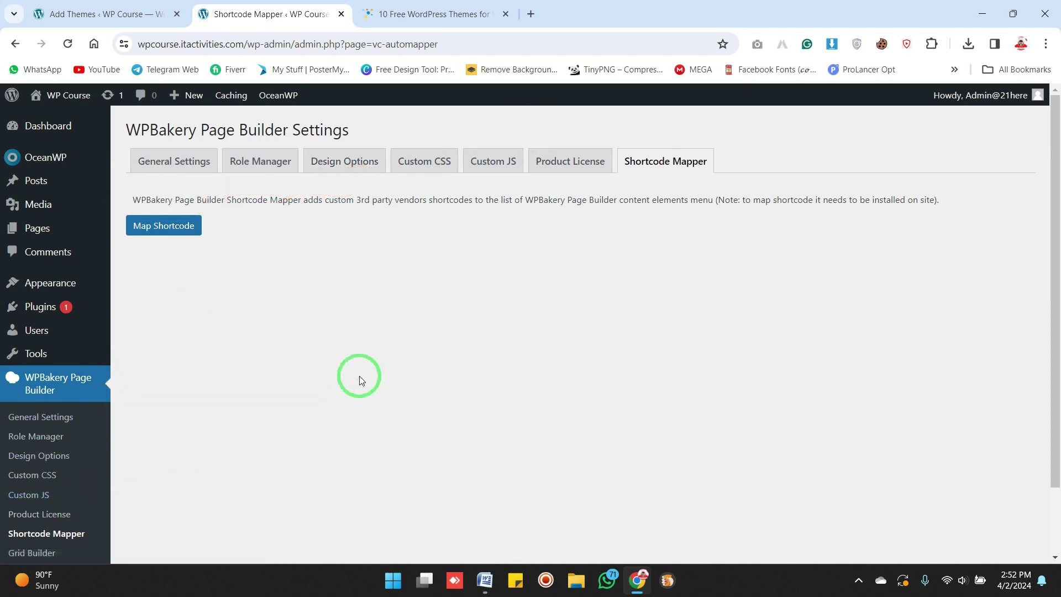
scroll(607, 414, down, 1)
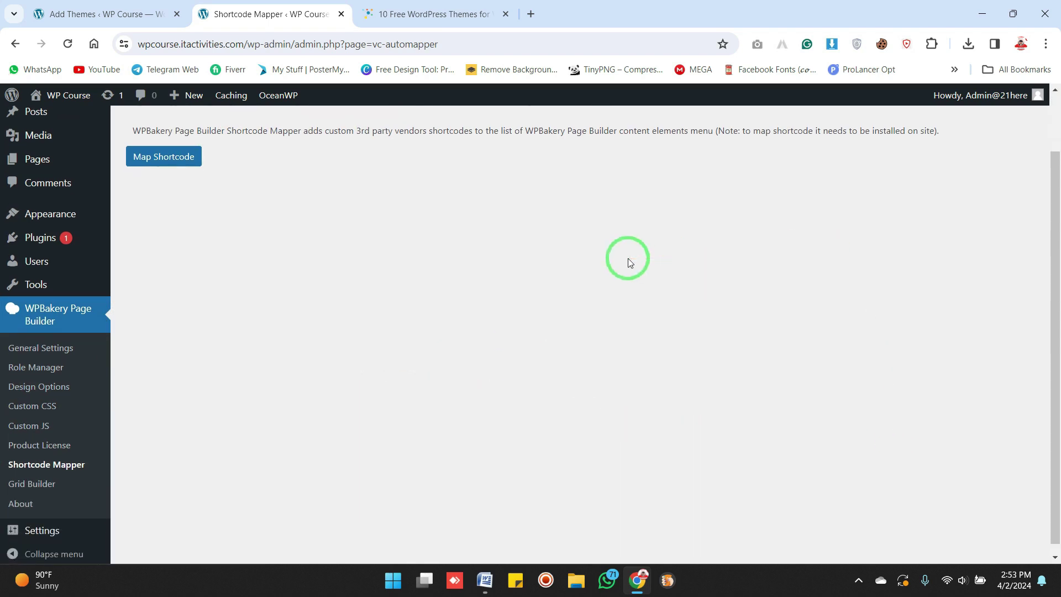
drag(1054, 307, 1053, 229)
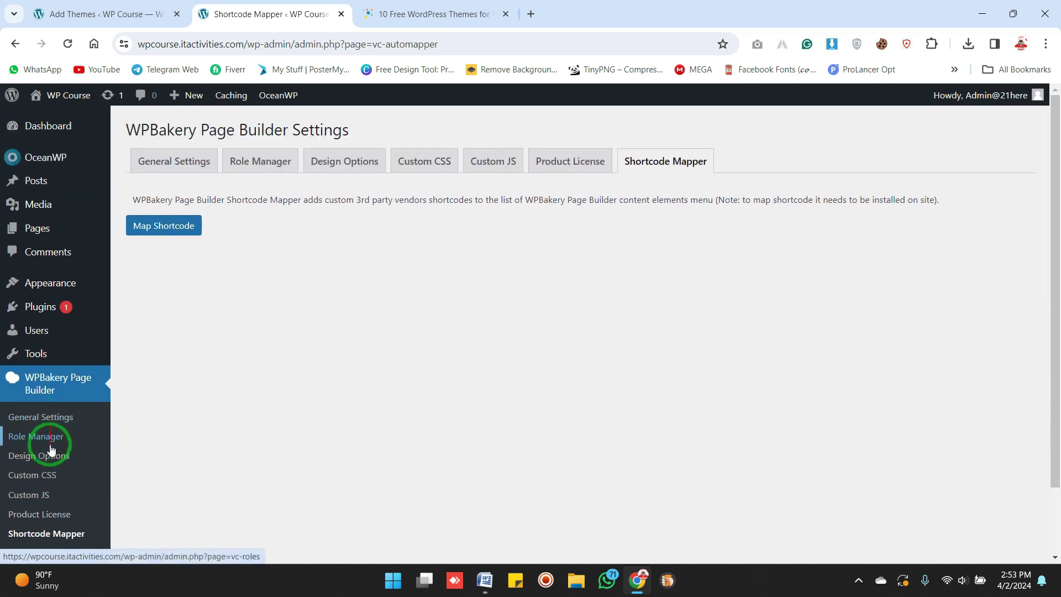
drag(1052, 309, 1053, 230)
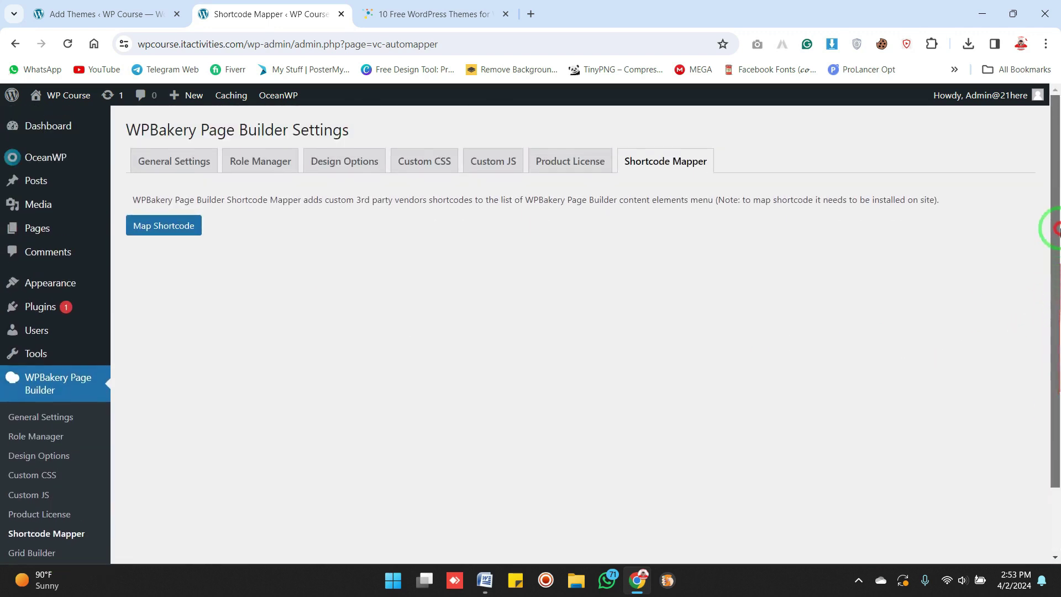
- Return to the WPBakery General Settings and look over the available options
click(166, 161)
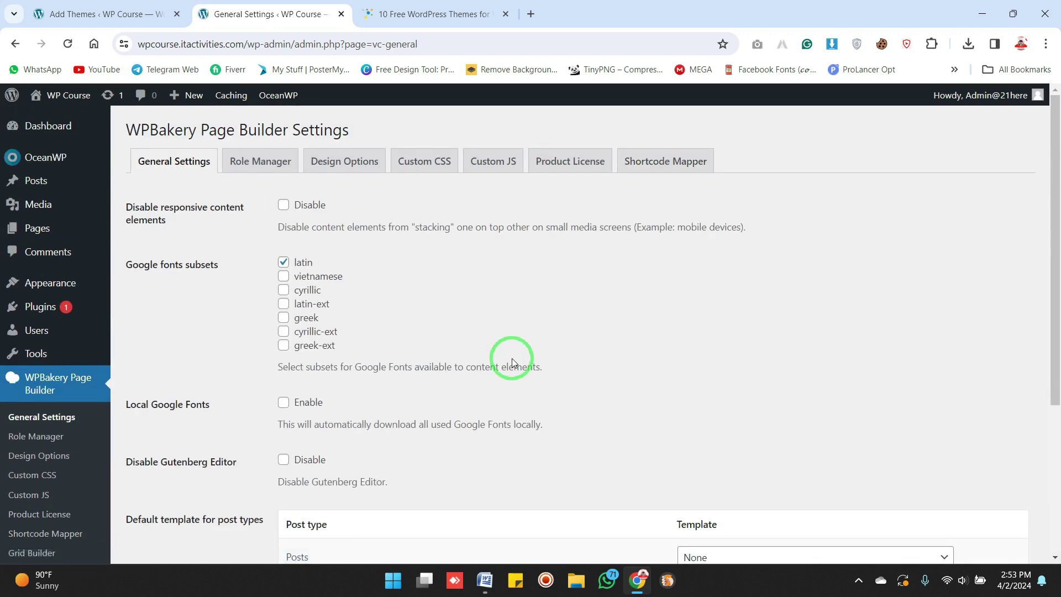
drag(1053, 198, 1048, 61)
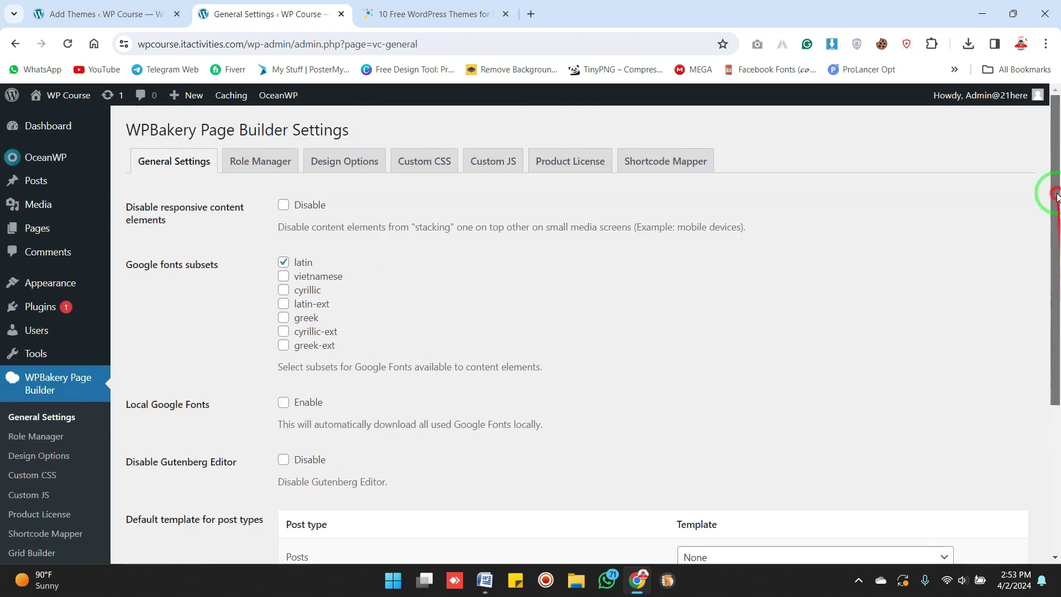